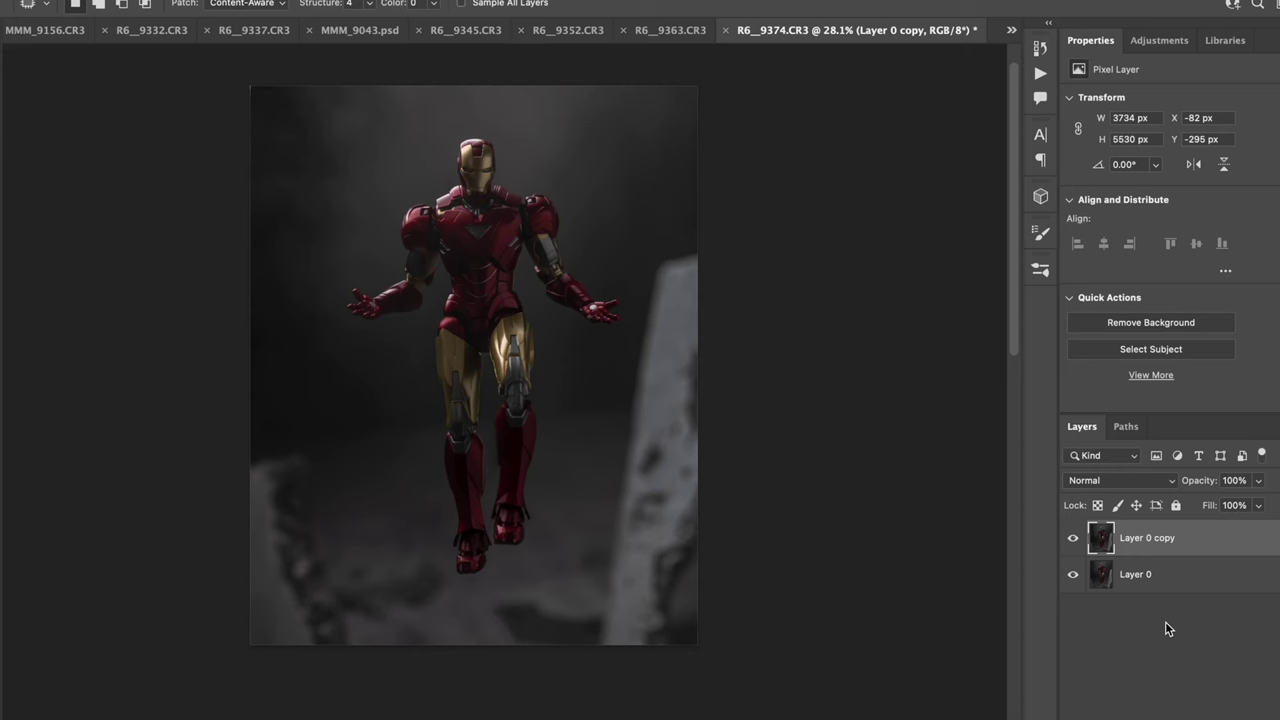
Step: Ready the Brush tool and add a new empty layer above Layer 0 copy for painting the light effects
key(super+plus)
key(super+plus)
key(super+plus)
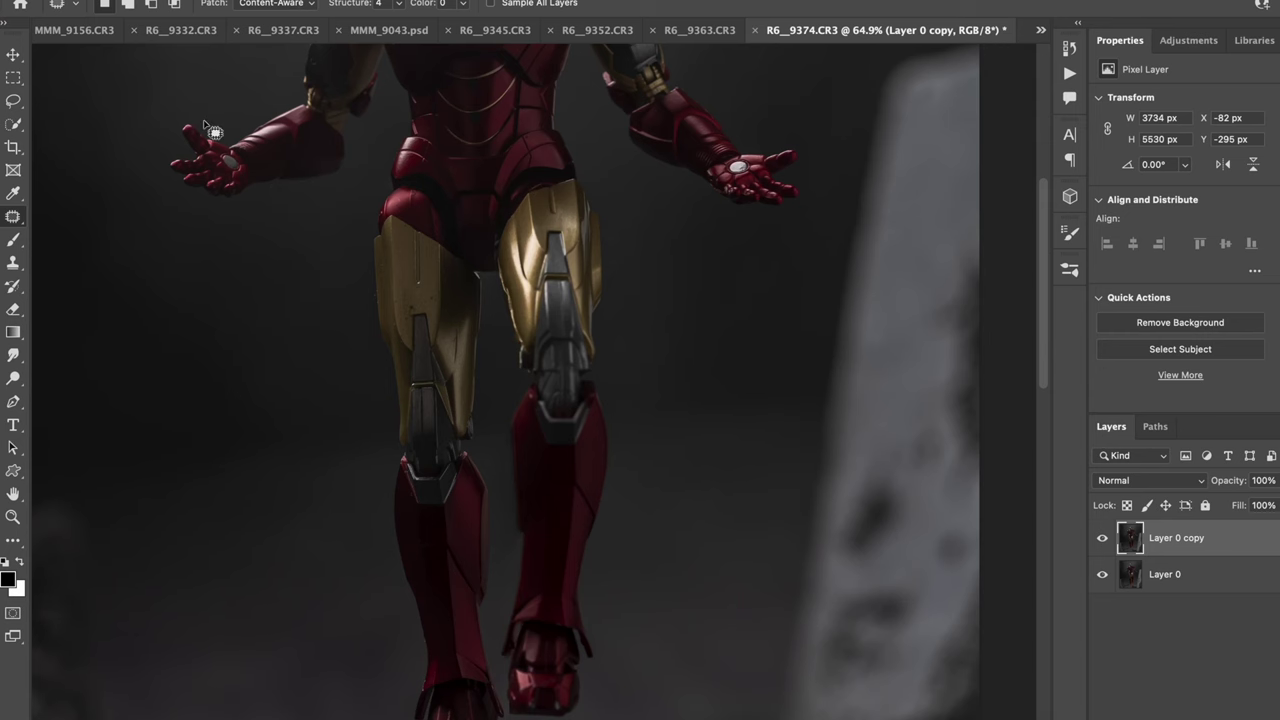
scroll(213, 159, up, 3)
scroll(215, 161, left, 5)
scroll(215, 161, up, 5)
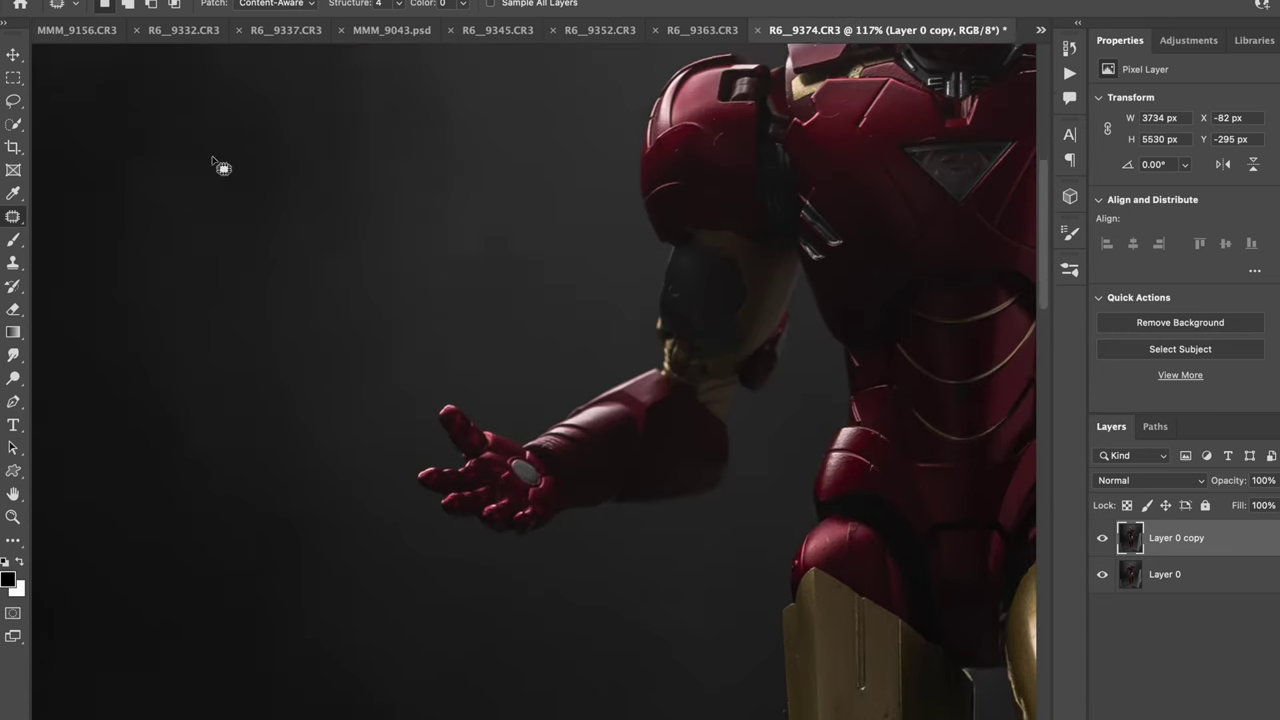
scroll(318, 280, down, 2)
scroll(318, 280, up, 2)
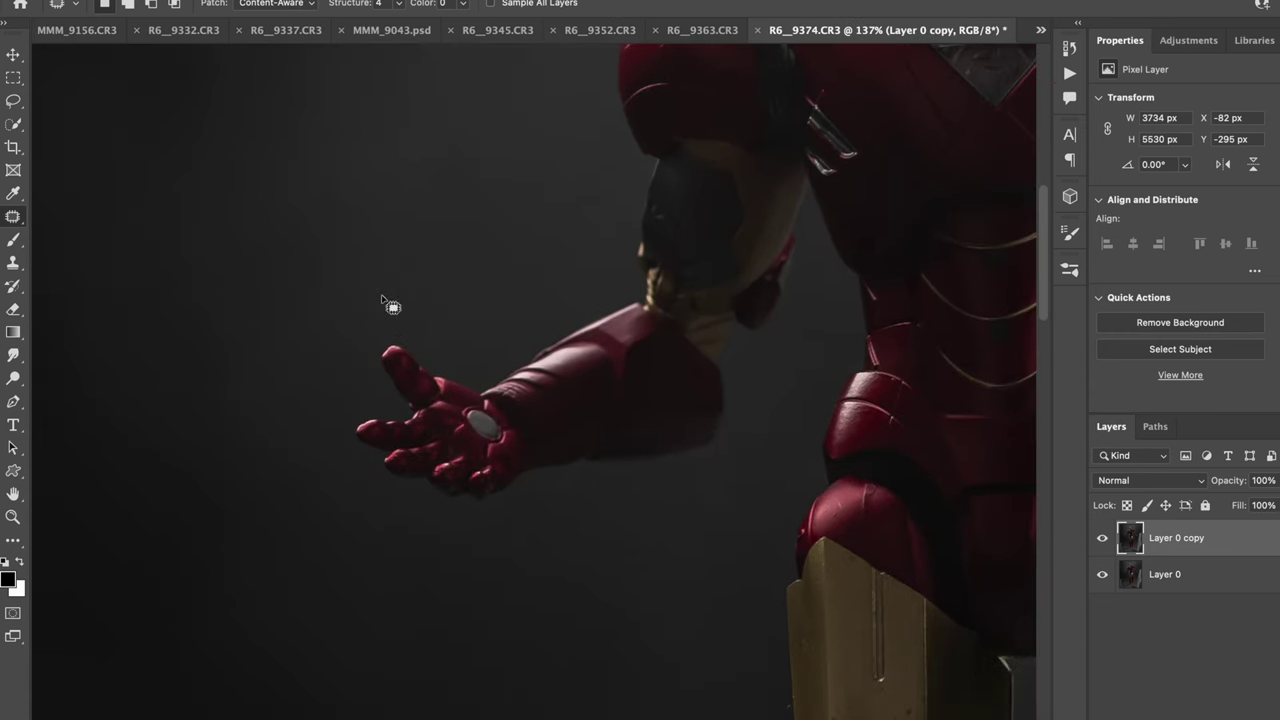
key(b)
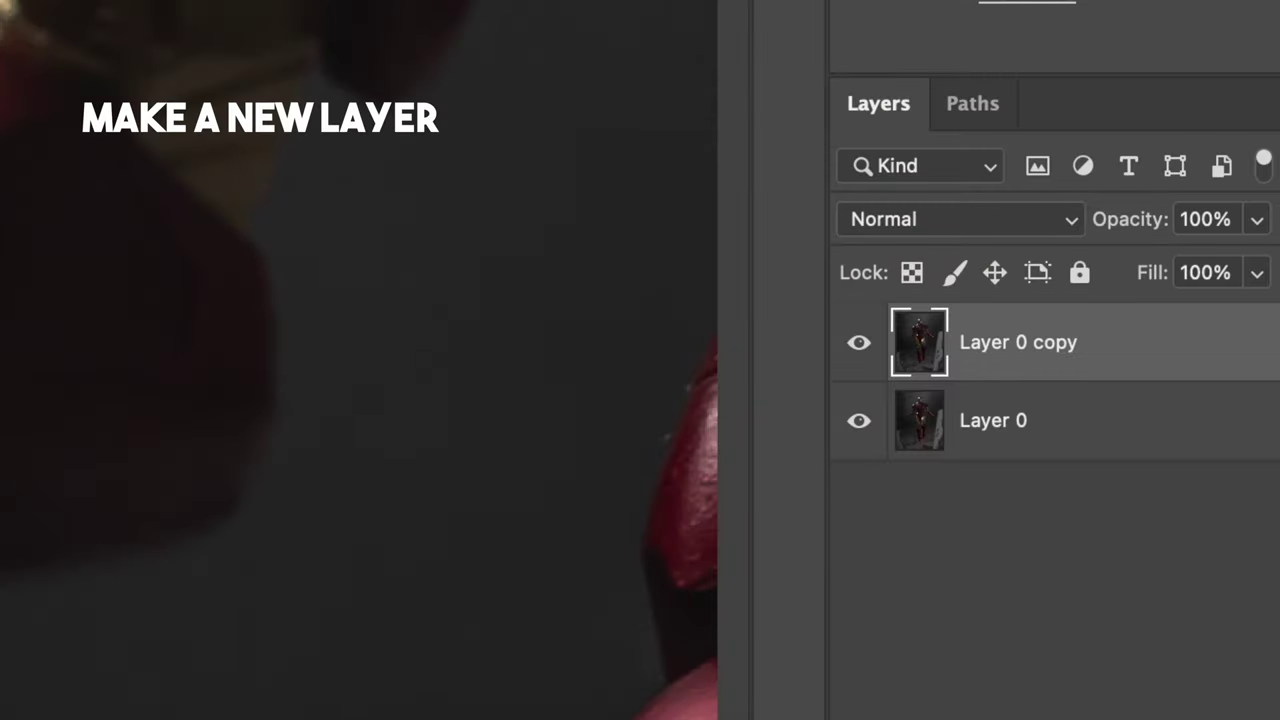
key(alt+shift+super+n)
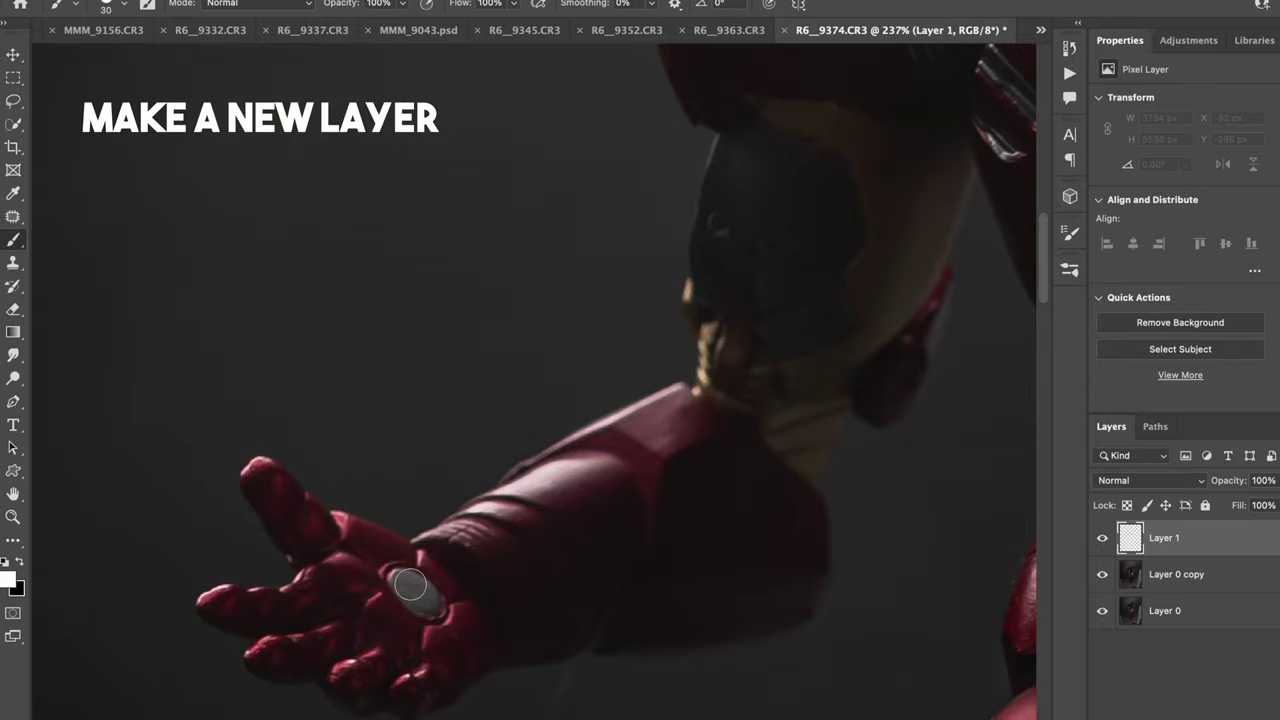
Step: Paint a white dot on the round light in each of the figure's palms with a 35 px brush
key(bracketleft)
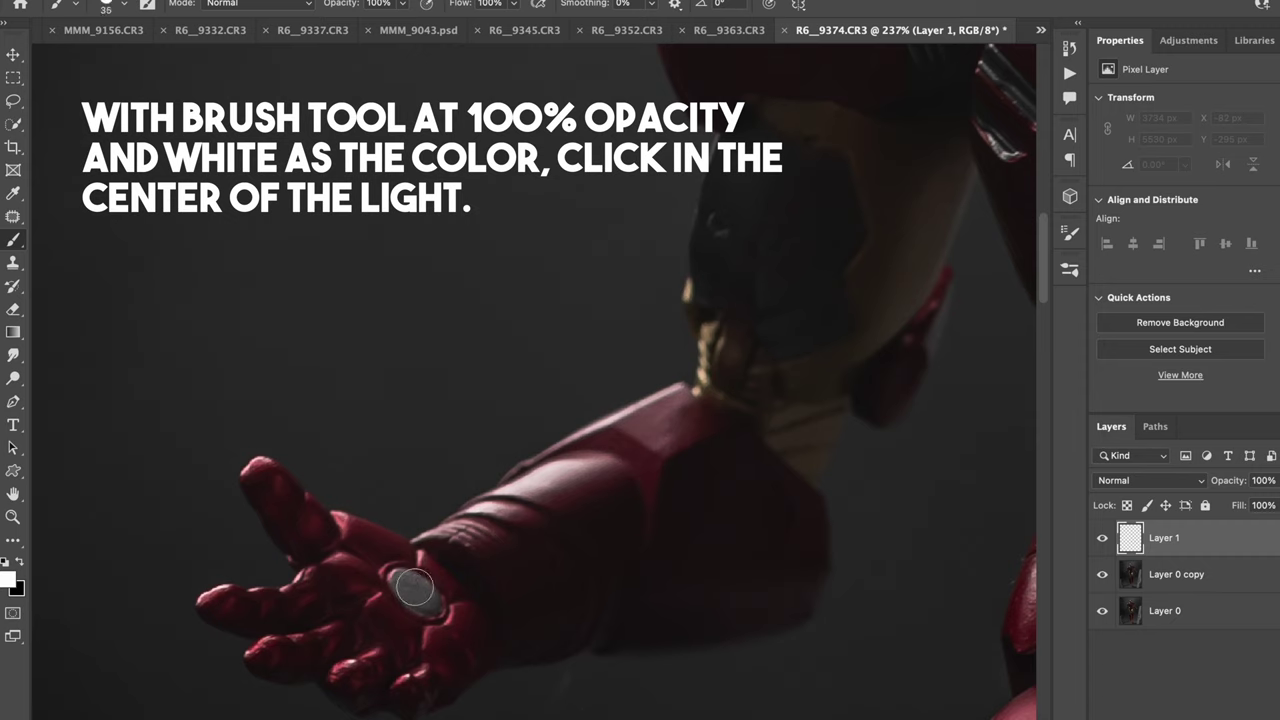
click(417, 593)
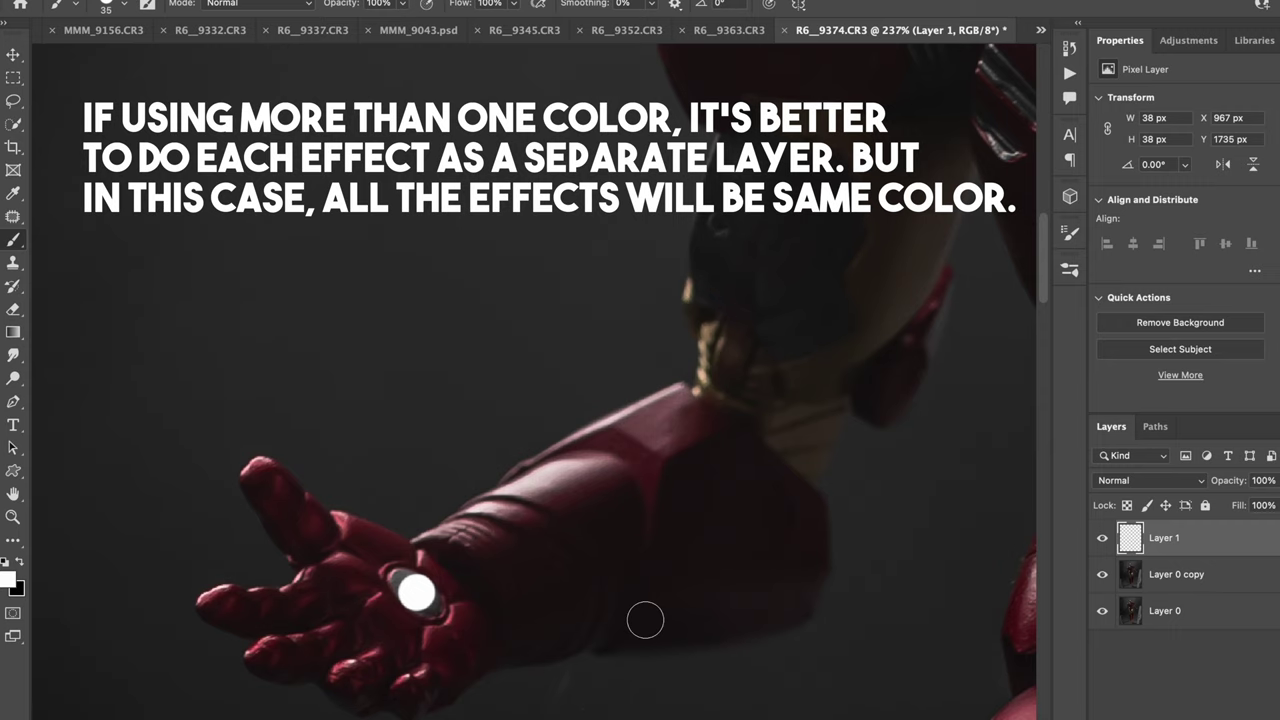
scroll(645, 620, right, 10)
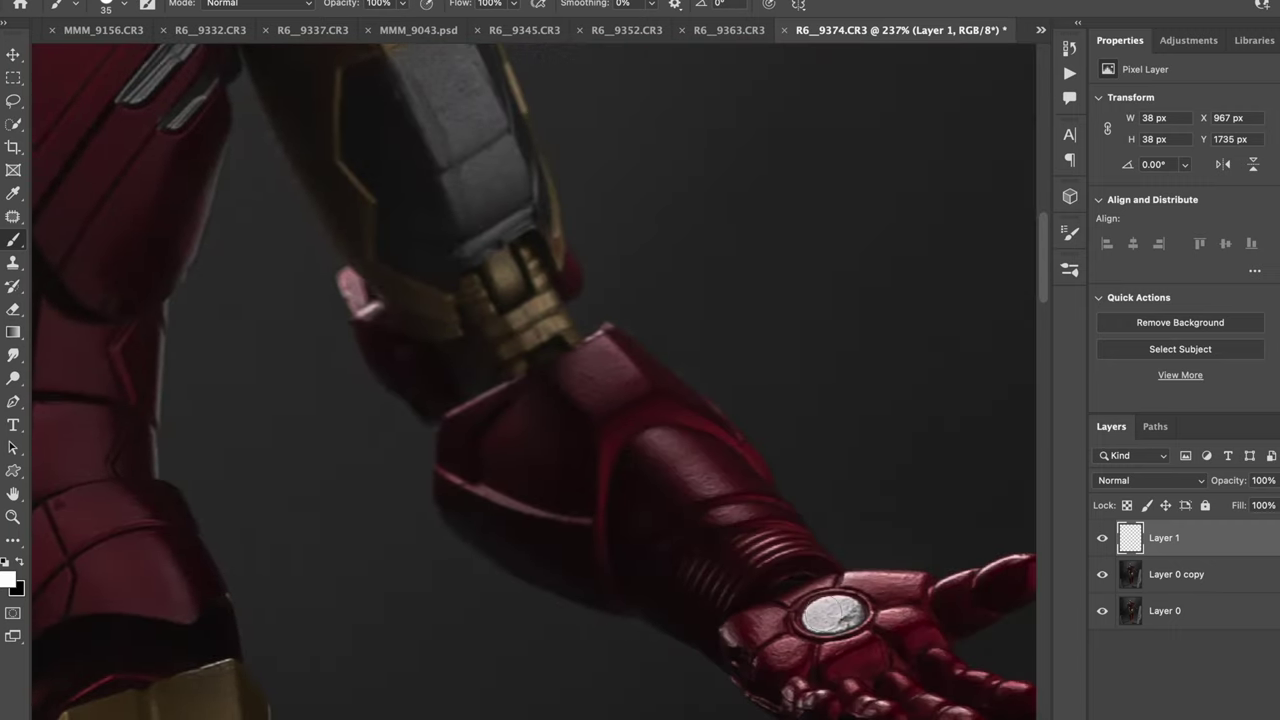
click(834, 612)
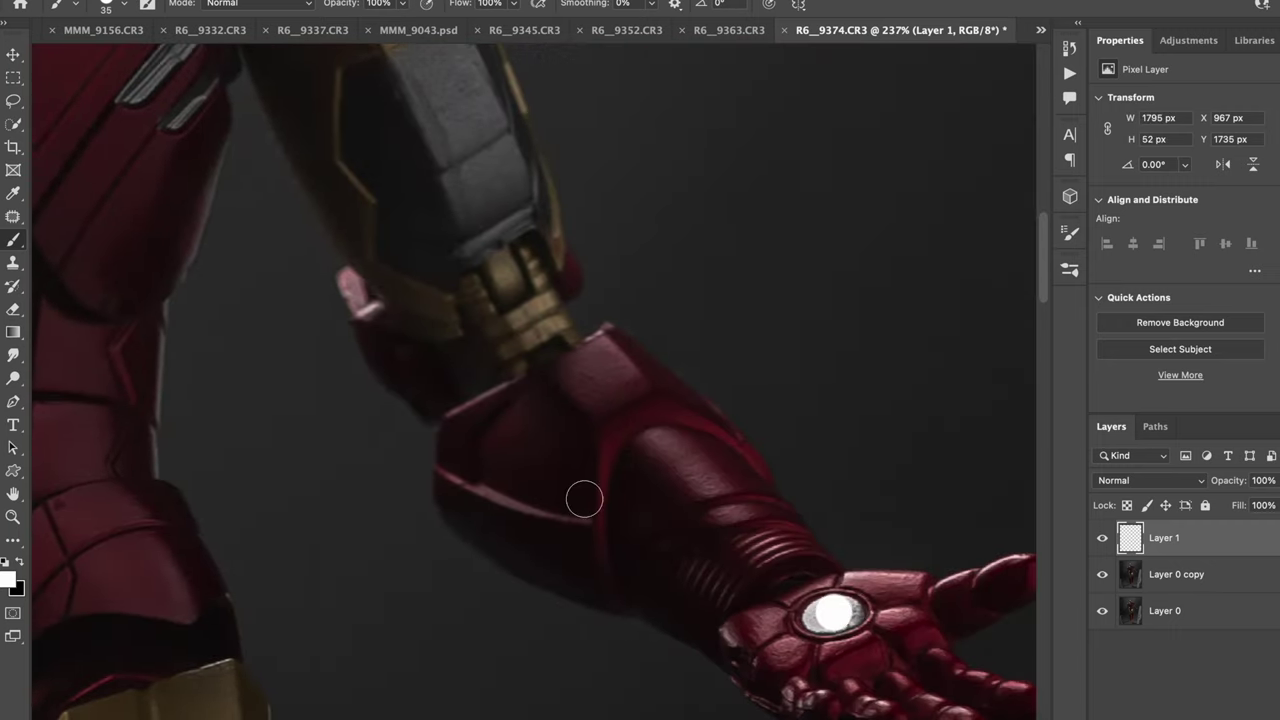
Step: Outline the triangular chest light with straight-edged Lasso segments
scroll(584, 498, left, 10)
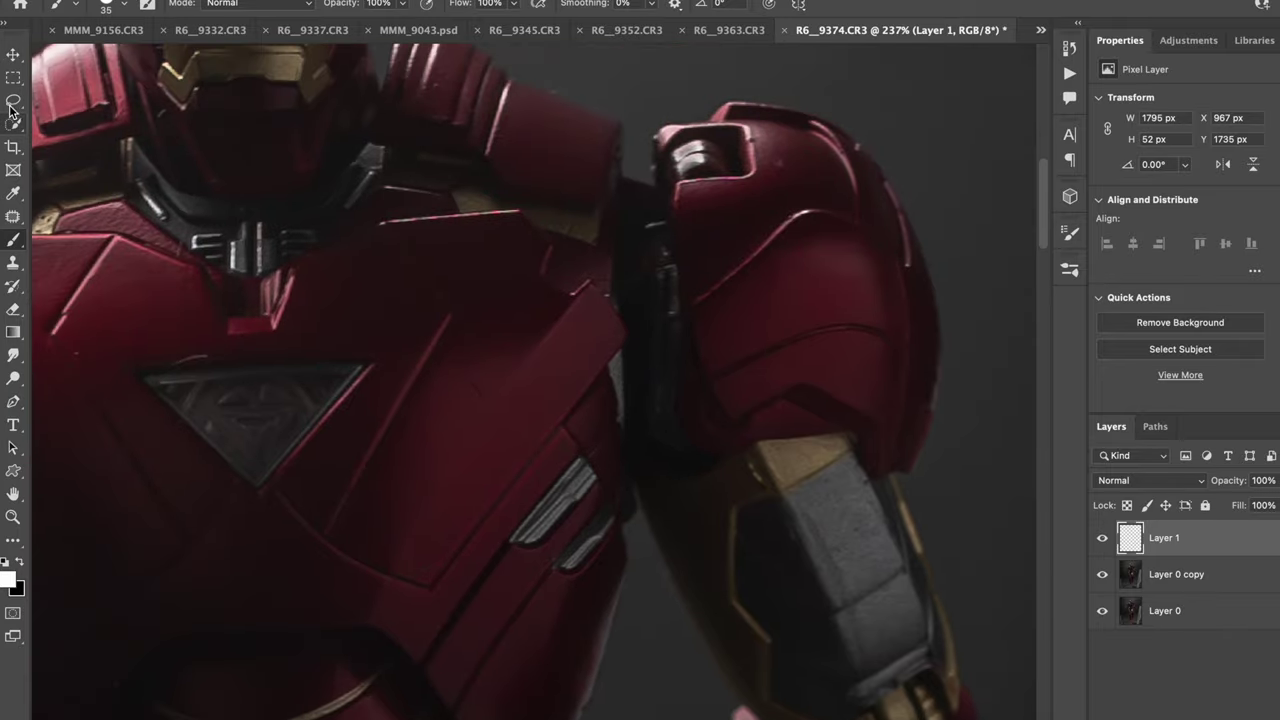
click(13, 100)
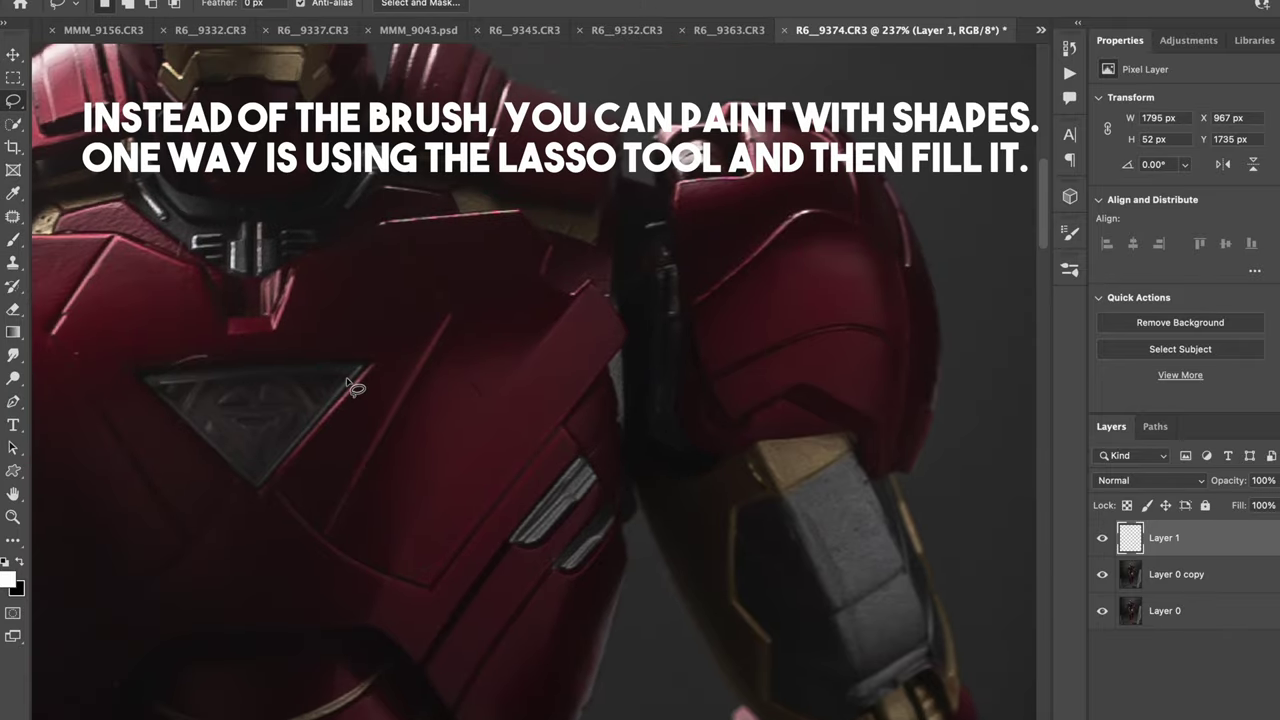
alt+click(346, 378)
mouse_move(262, 478)
mouse_down()
mouse_move(165, 390)
mouse_move(360, 382)
mouse_move(352, 374)
mouse_up()
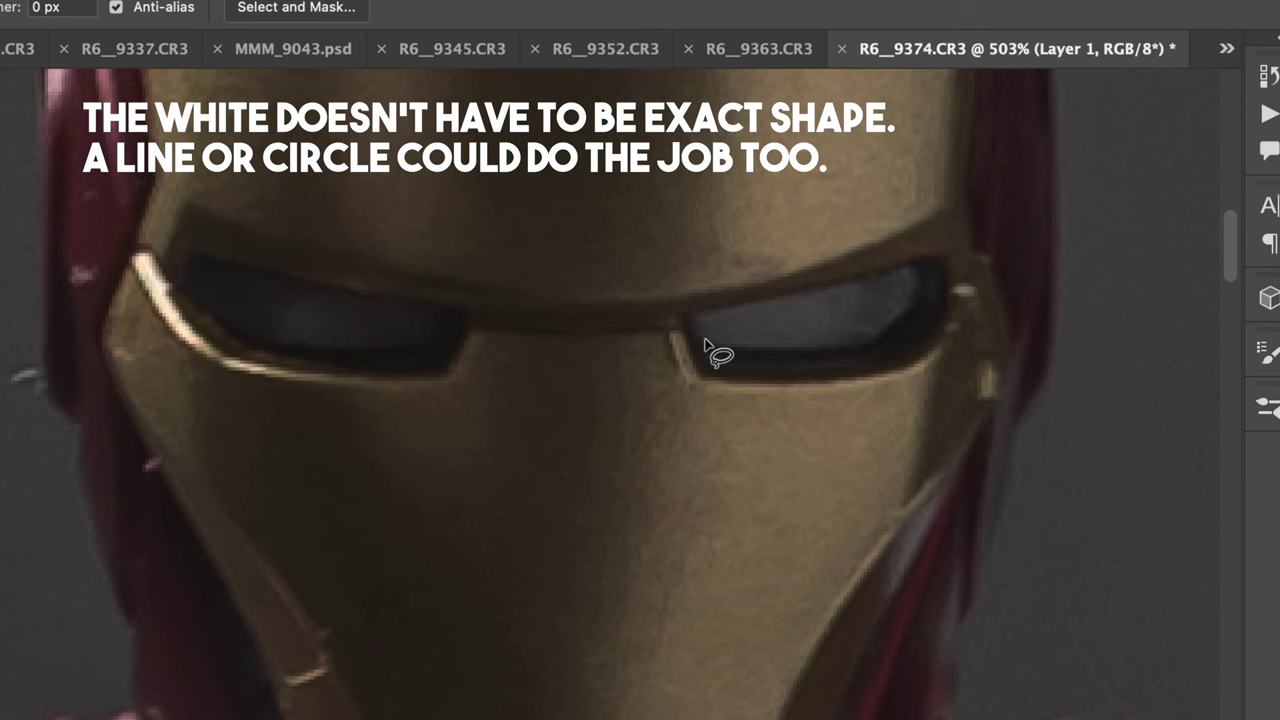
Step: Outline the eye opening on the image's right side with the Lasso tool and fill it with white
click(705, 340)
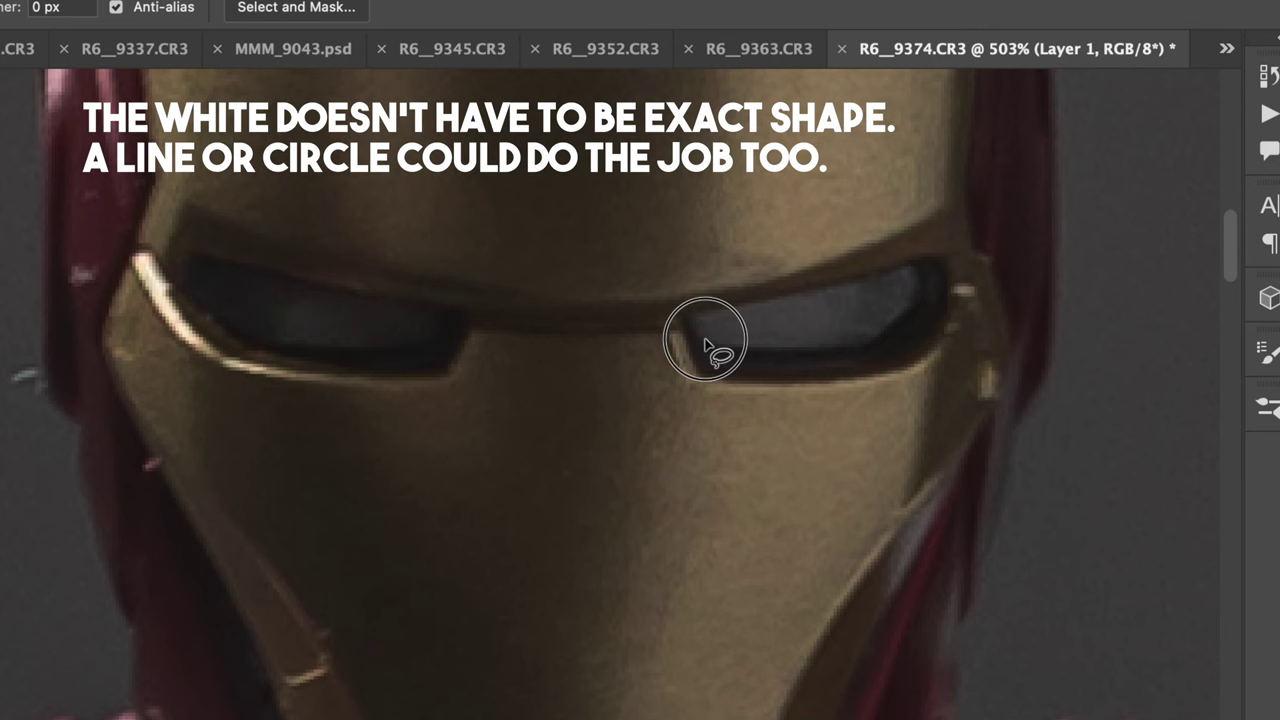
click(863, 340)
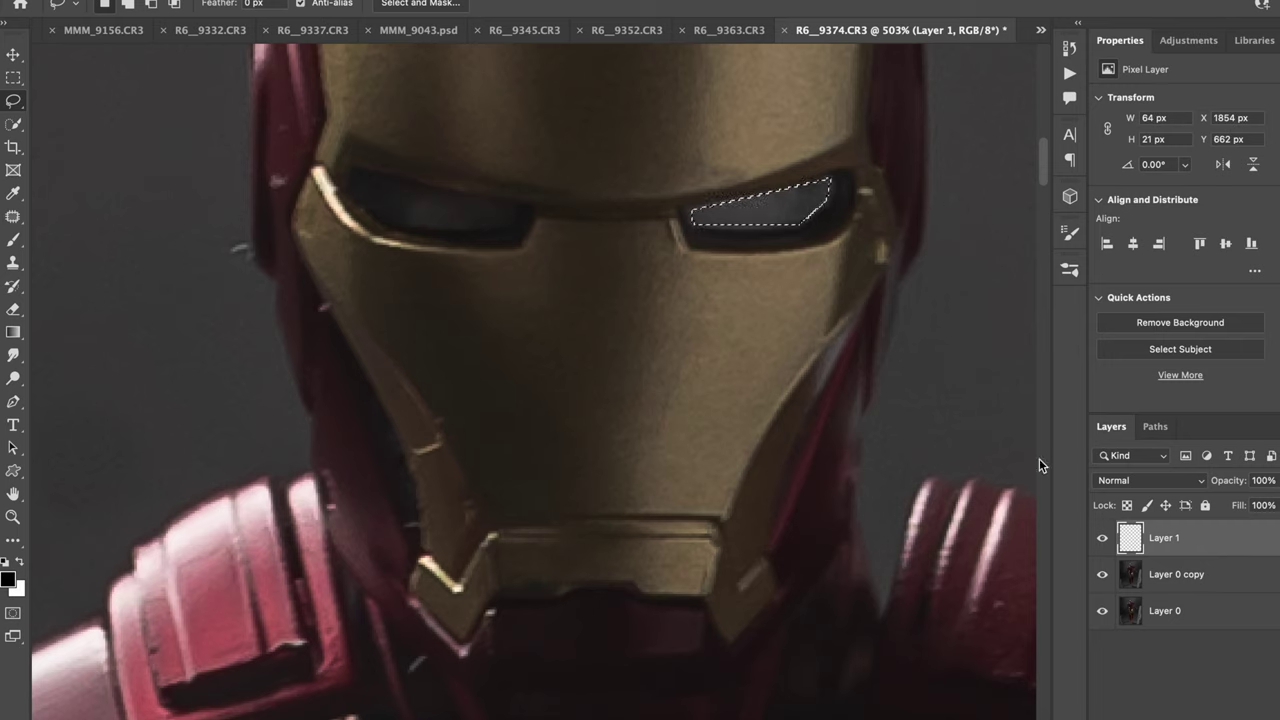
key(super+BackSpace)
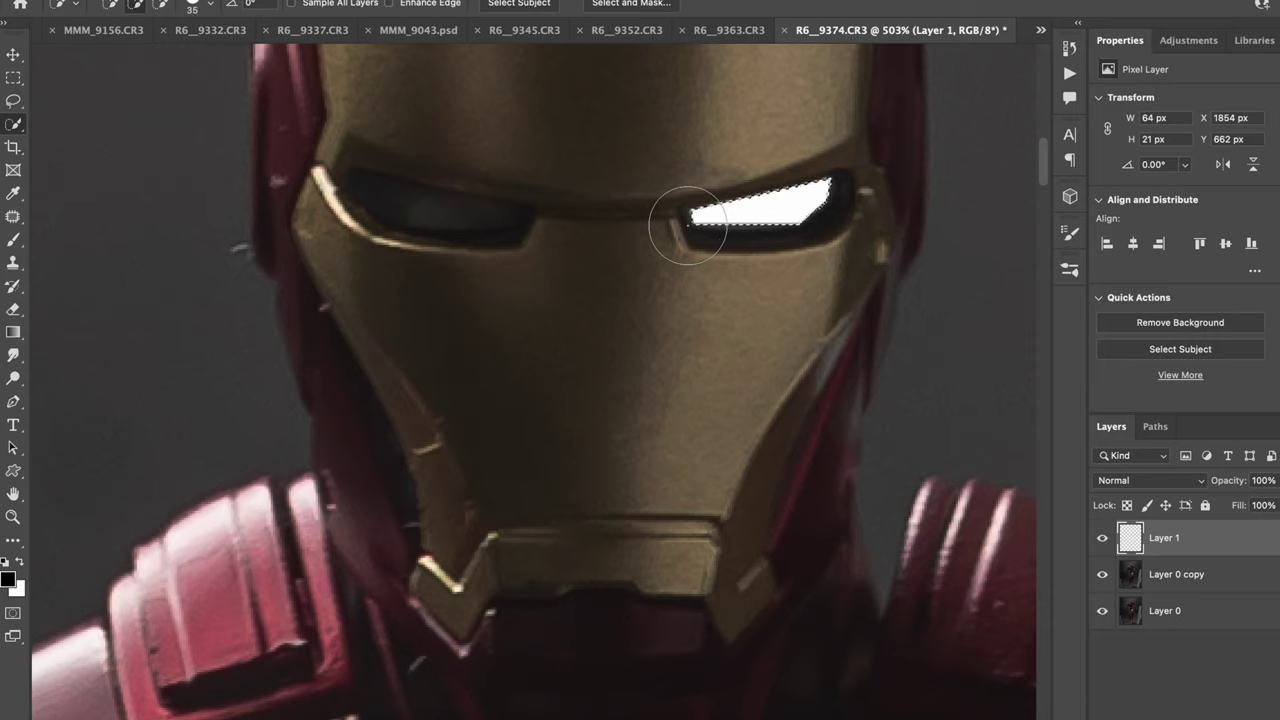
Step: Copy the white eye shape to its own layer, move it over the other eye and flip it horizontally
right_click(767, 206)
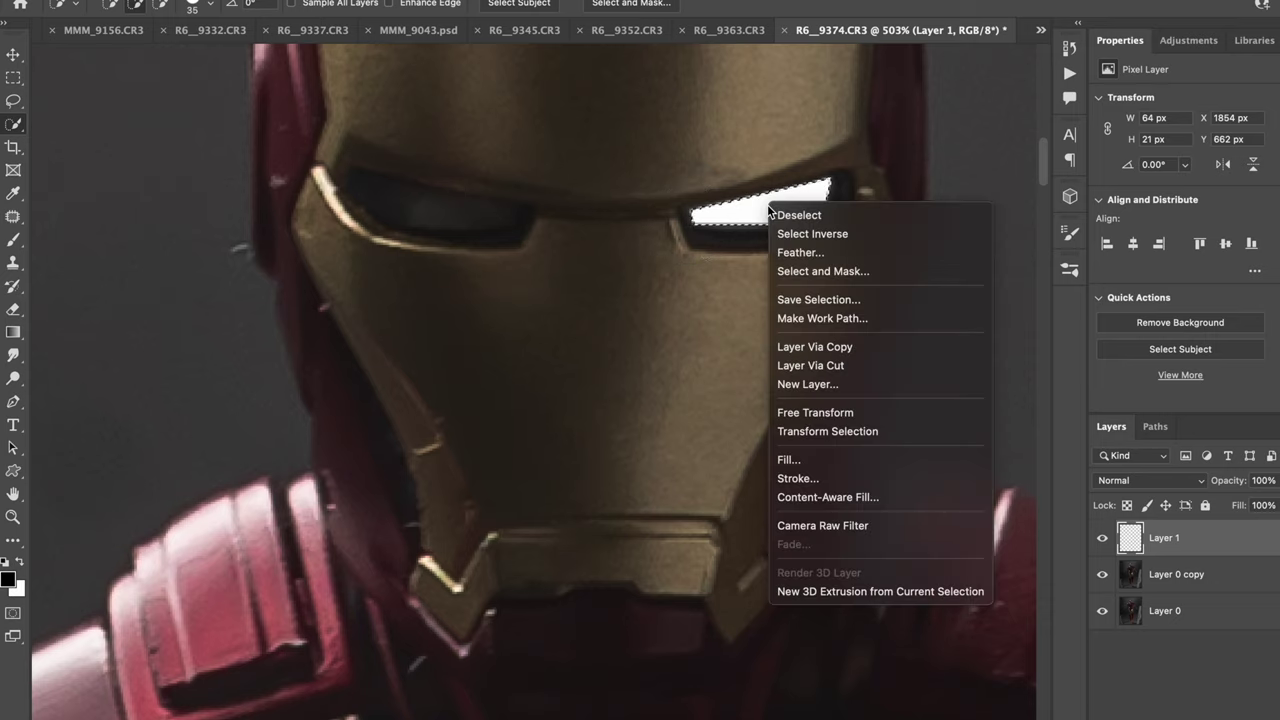
click(818, 350)
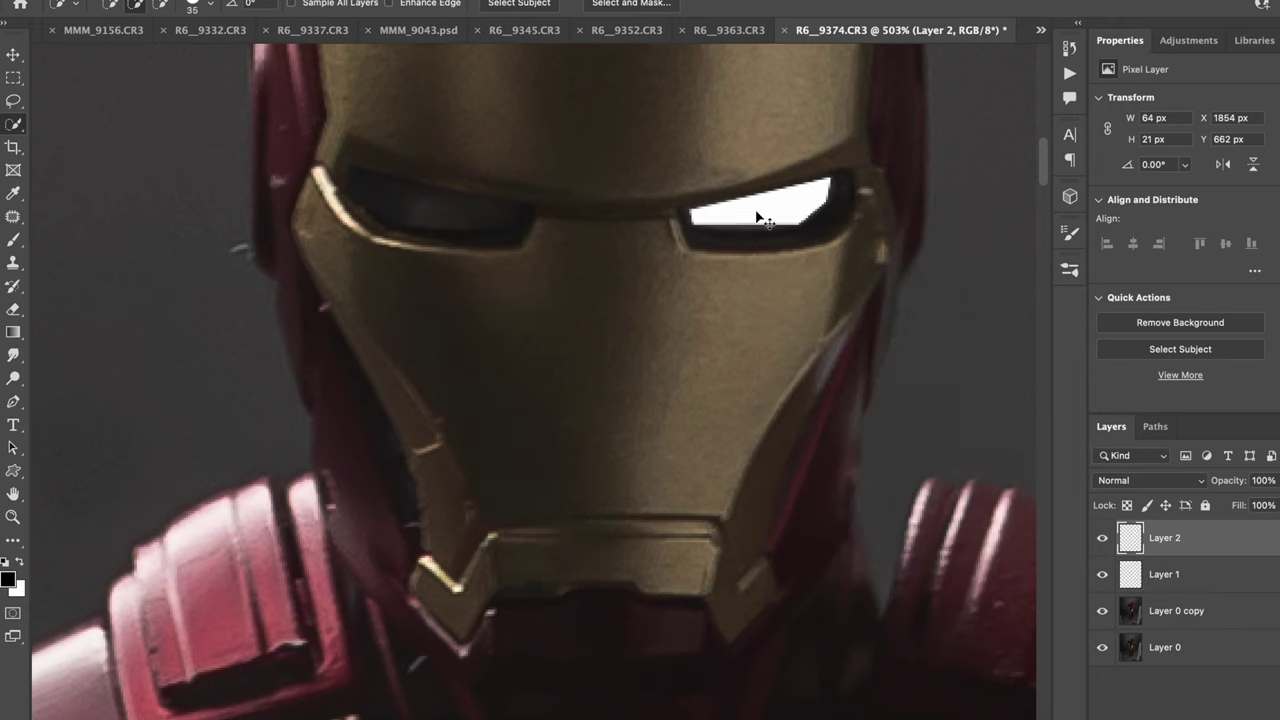
key(super+alt+t)
drag(749, 206, 486, 220)
right_click(483, 228)
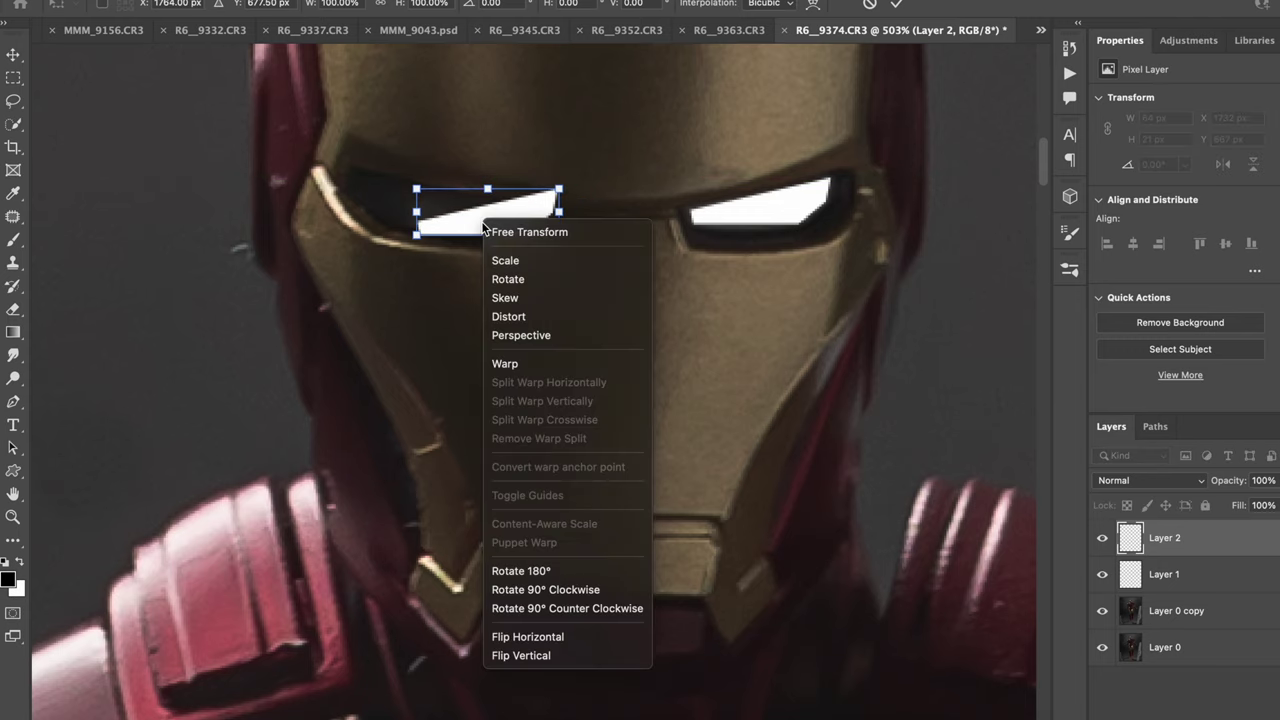
click(512, 638)
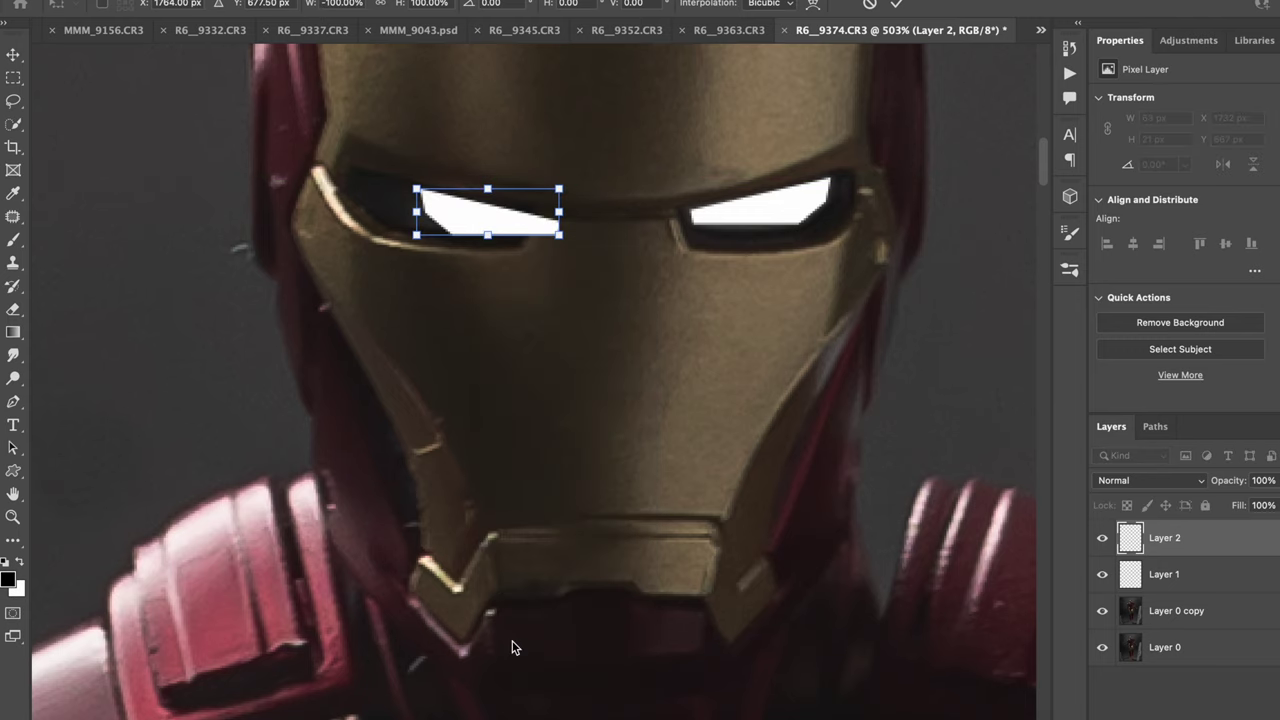
Step: Adjust the flipped white shape with Free Transform to fit the helmet's other eye opening
drag(521, 230, 526, 260)
mouse_move(455, 218)
mouse_down()
mouse_move(443, 213)
mouse_move(458, 216)
mouse_up()
key(Return)
key(super+t)
drag(526, 329, 534, 322)
key(Return)
Step: Merge Layer 2 with Layer 1 so all the white light shapes share one layer
key(super+minus)
key(super+0)
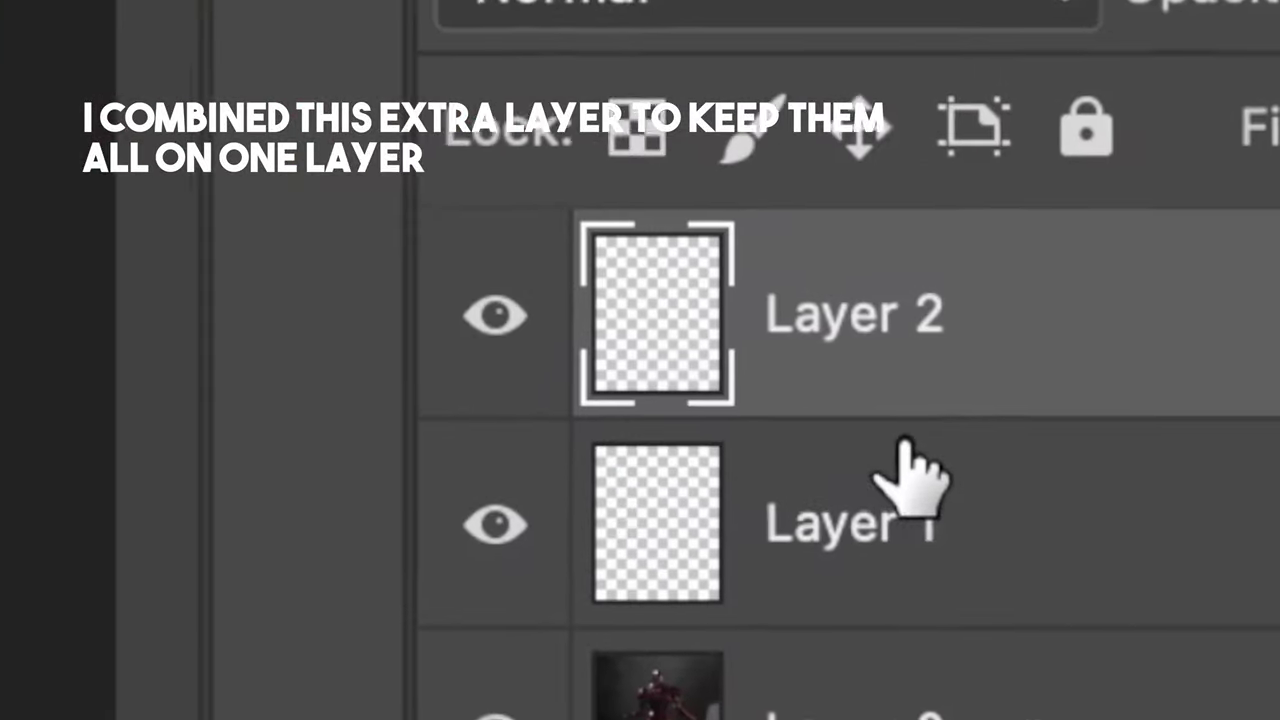
shift+click(1172, 565)
shift+click(905, 495)
key(ctrl+e)
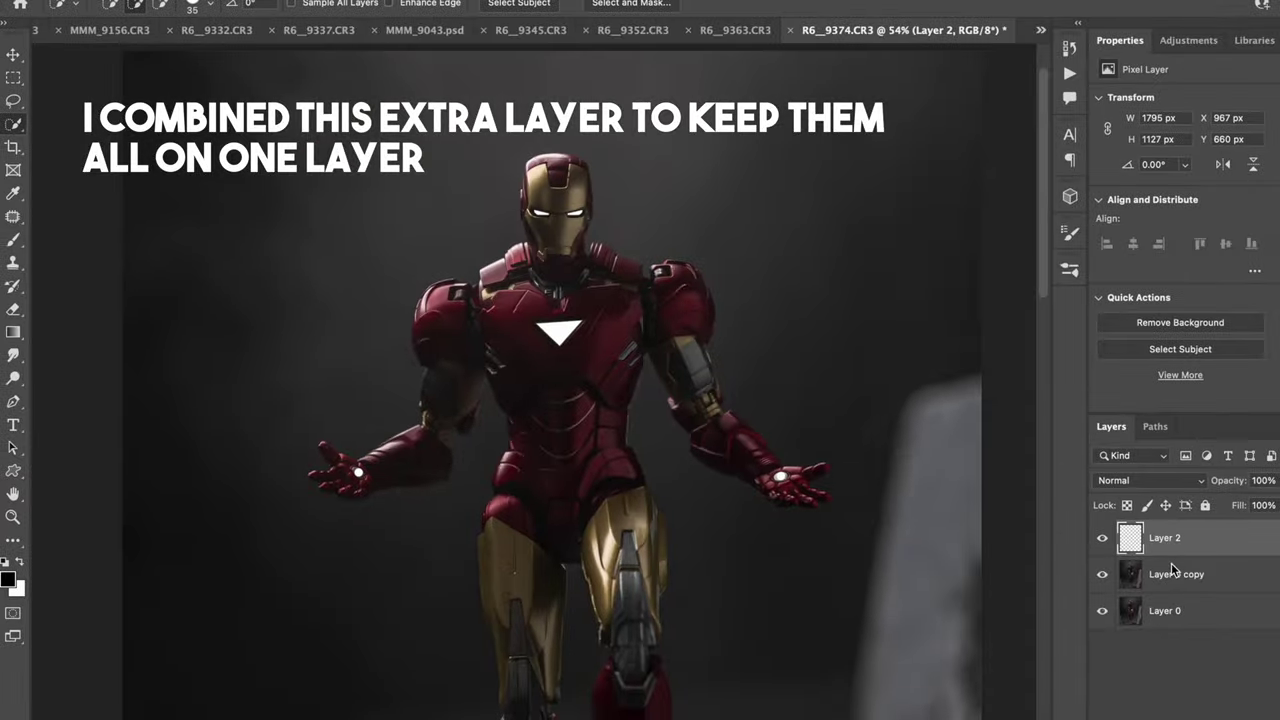
Step: Duplicate the merged light layer four times
key(ctrl+j)
key(ctrl+j)
key(ctrl+j)
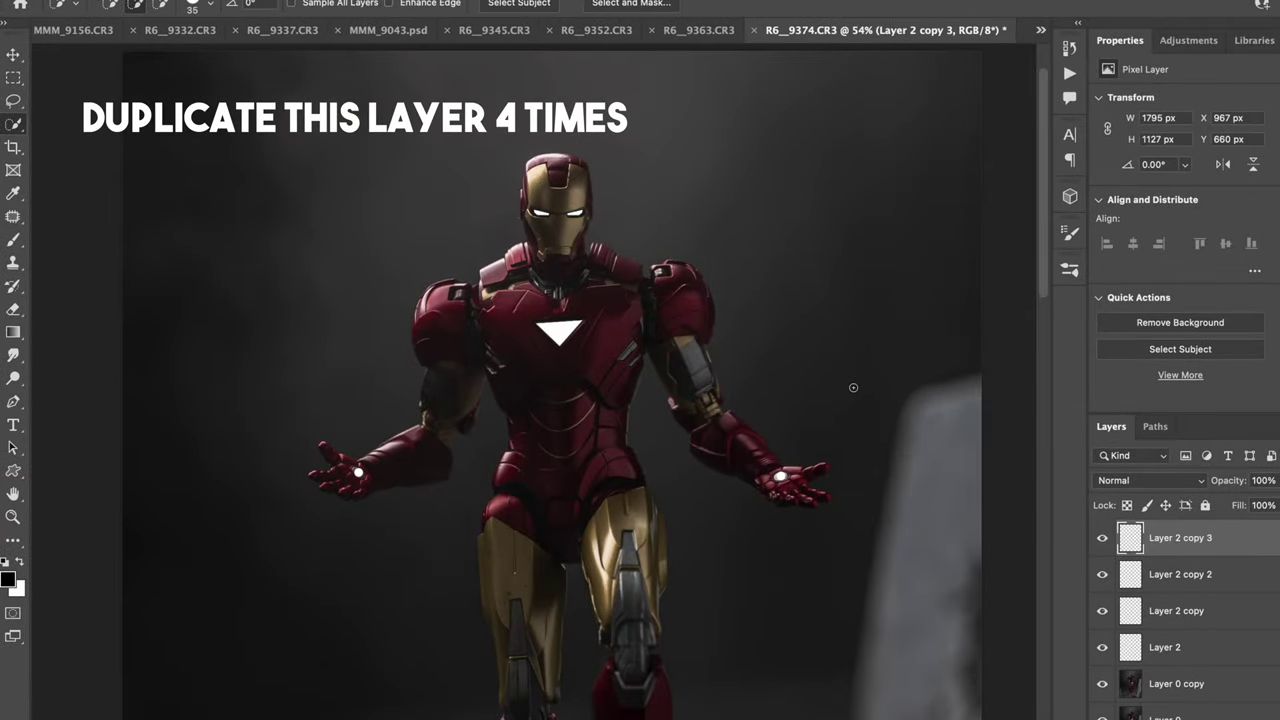
key(ctrl+j)
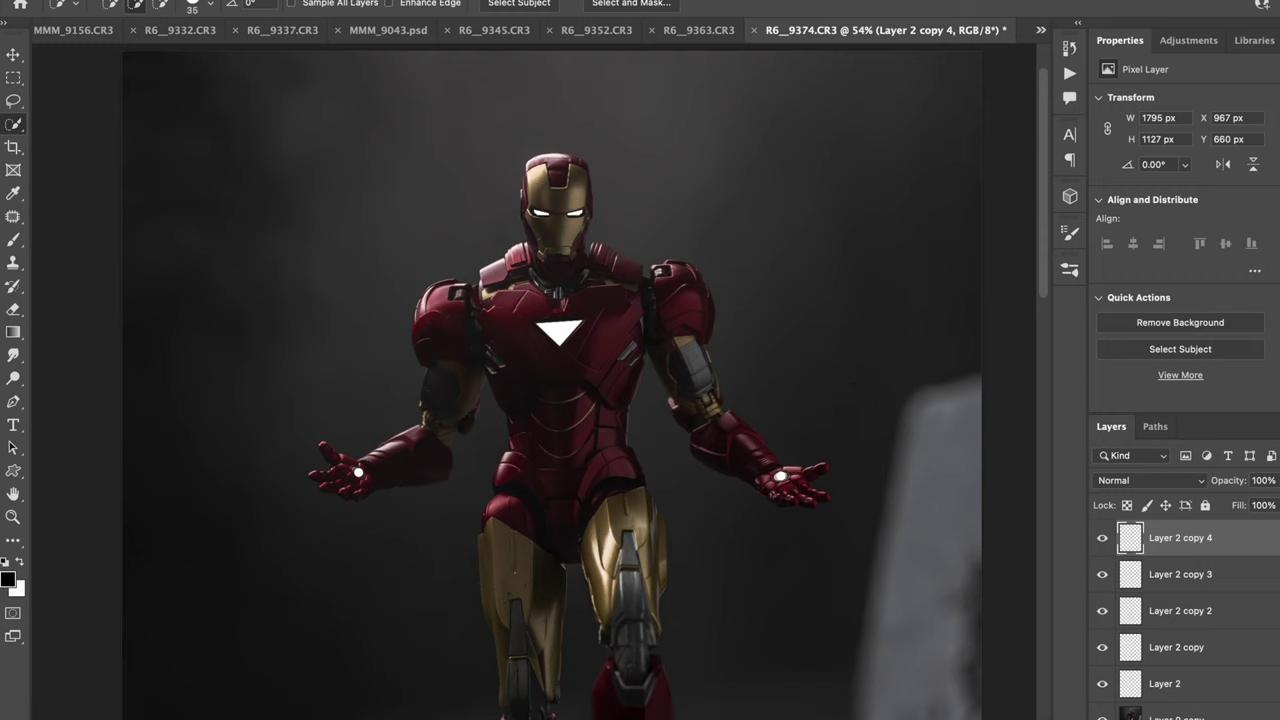
Step: Apply a Gaussian Blur with a 50-pixel radius to Layer 2 copy 4
click(415, 1)
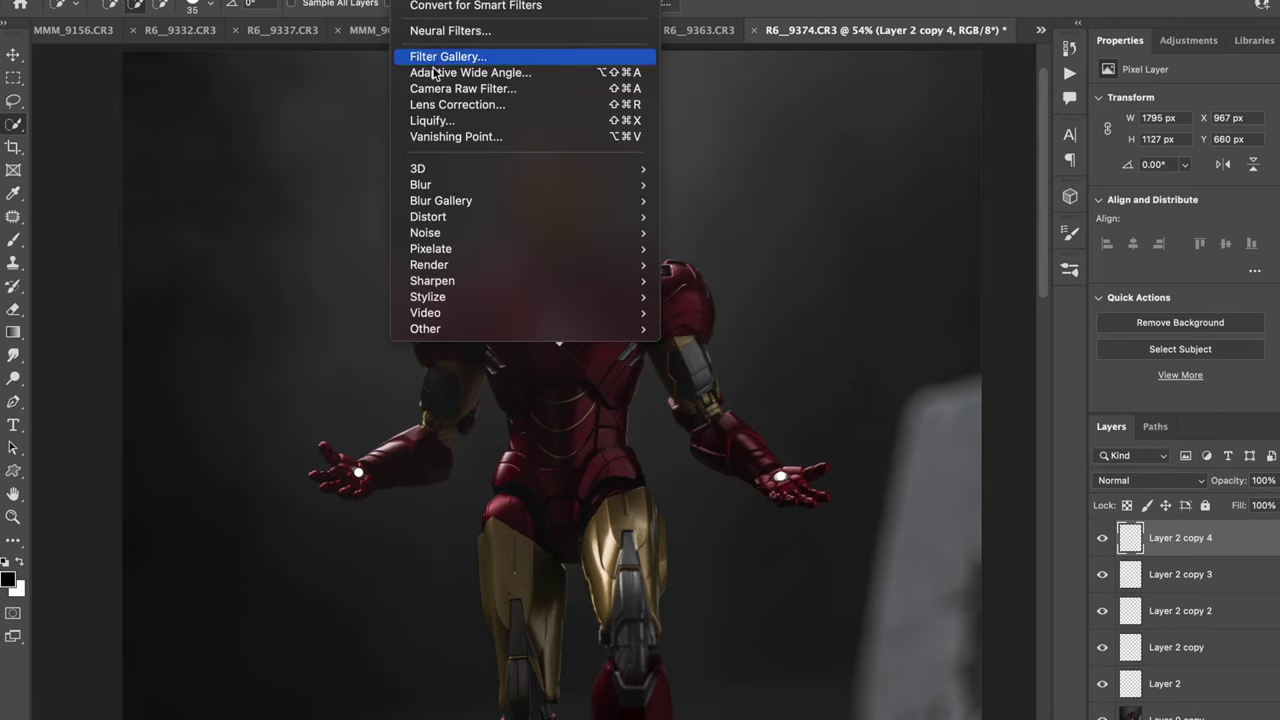
mouse_move(455, 185)
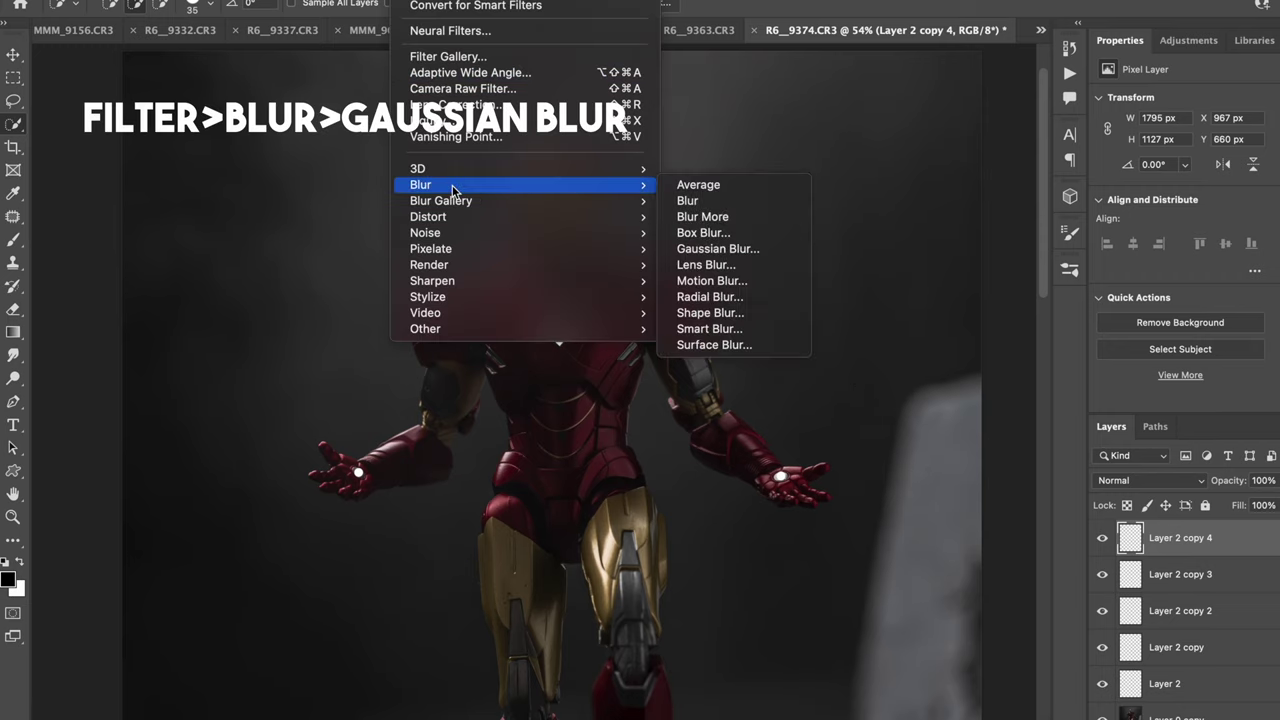
click(749, 257)
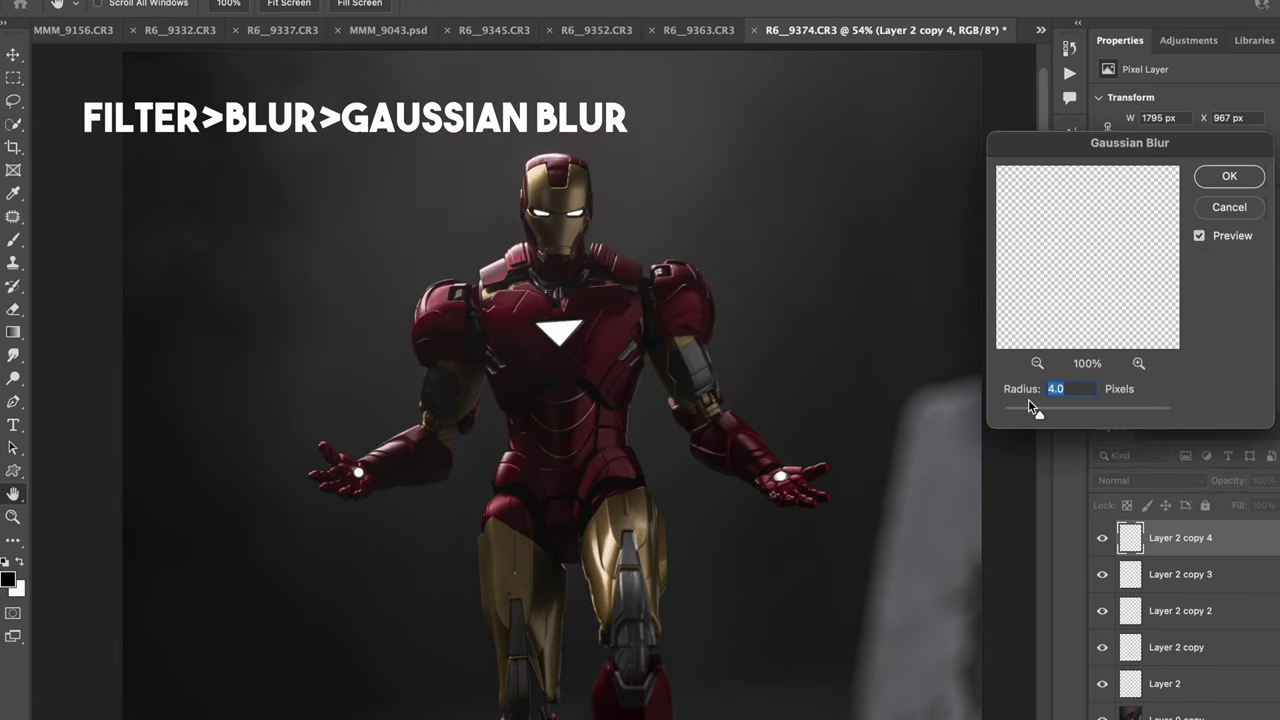
text(50)
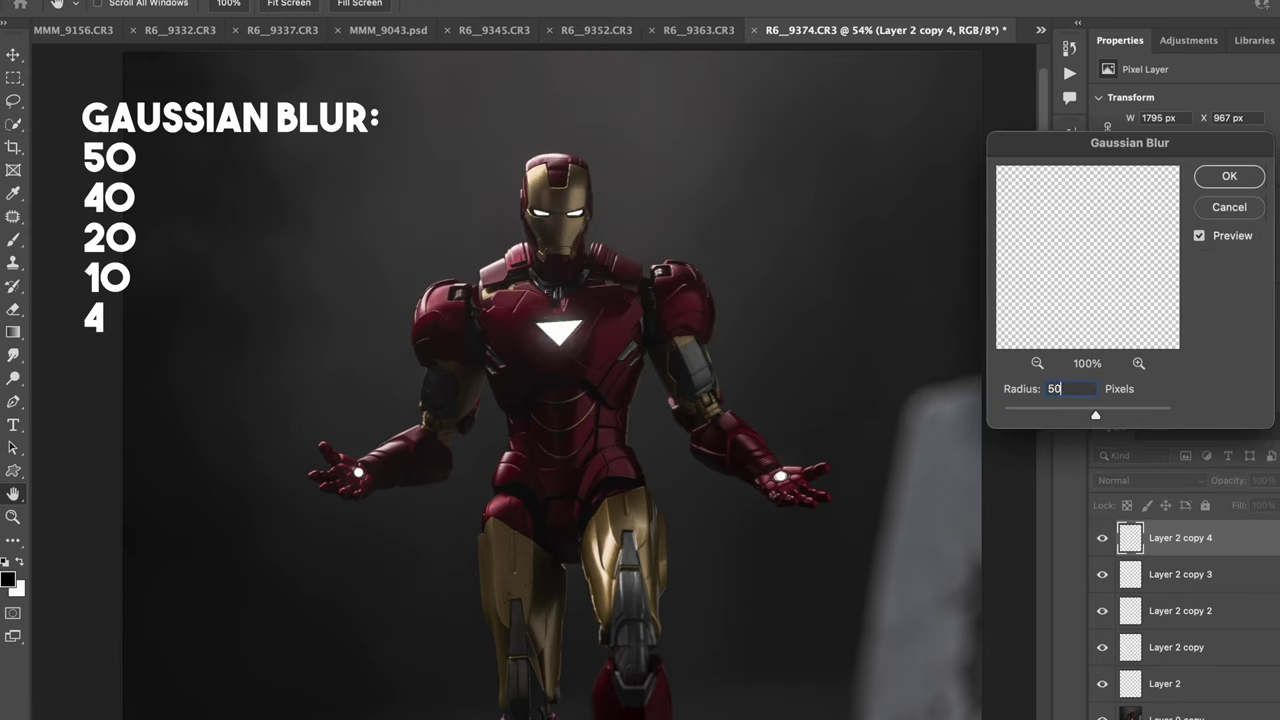
key(Return)
Step: Apply a Gaussian Blur with a 40-pixel radius to Layer 2 copy 3
click(1170, 578)
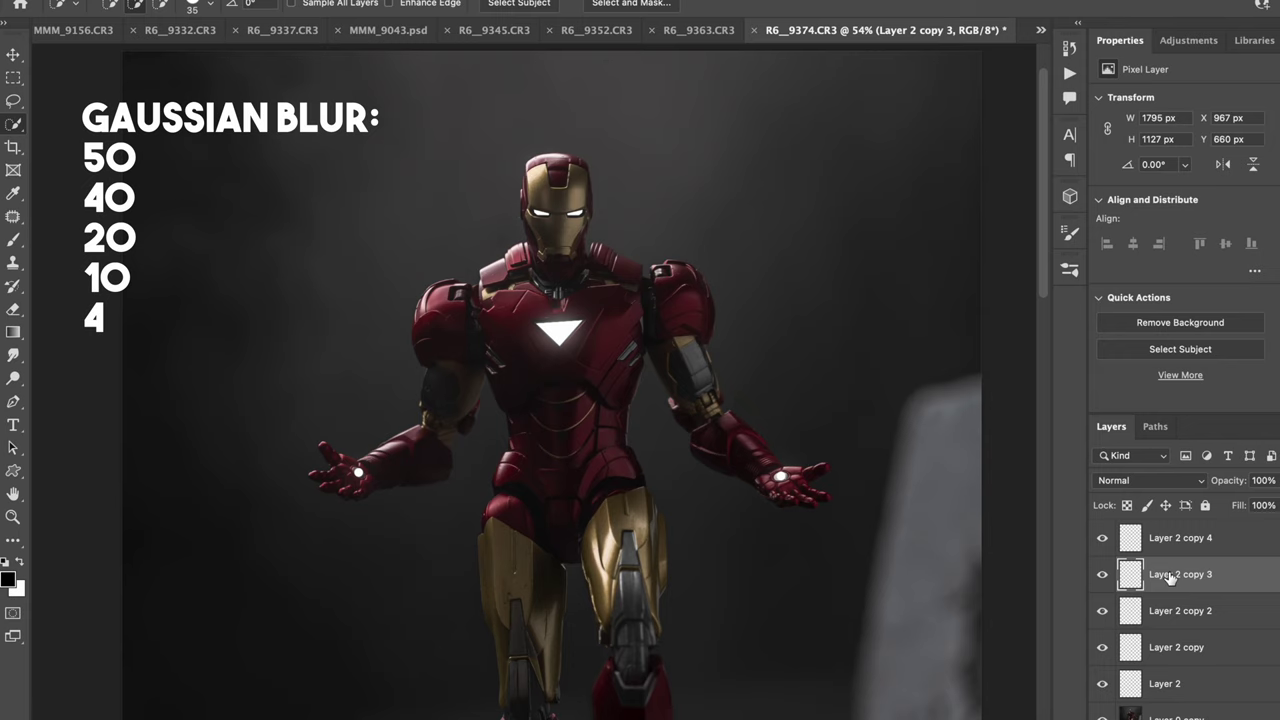
key(super+alt+f)
text(40)
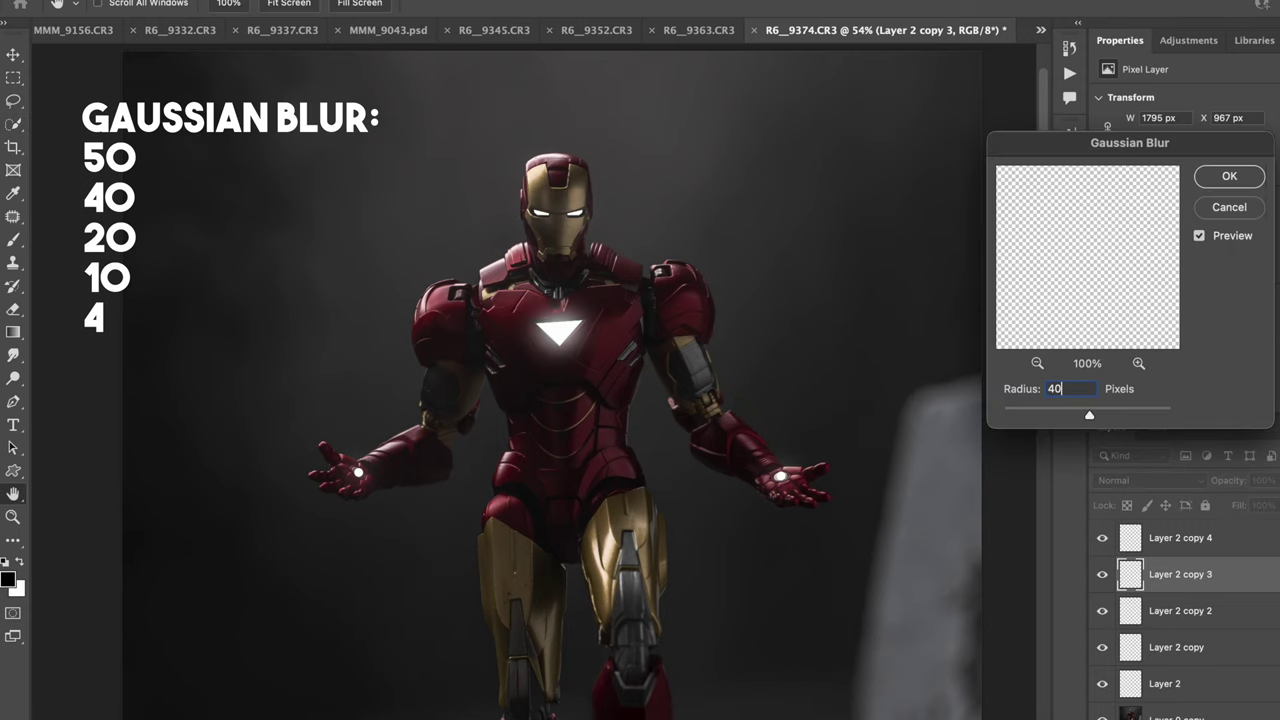
key(Return)
Step: Apply a Gaussian Blur with a 20-pixel radius to Layer 2 copy 2
click(1176, 612)
key(ctrl+alt+f)
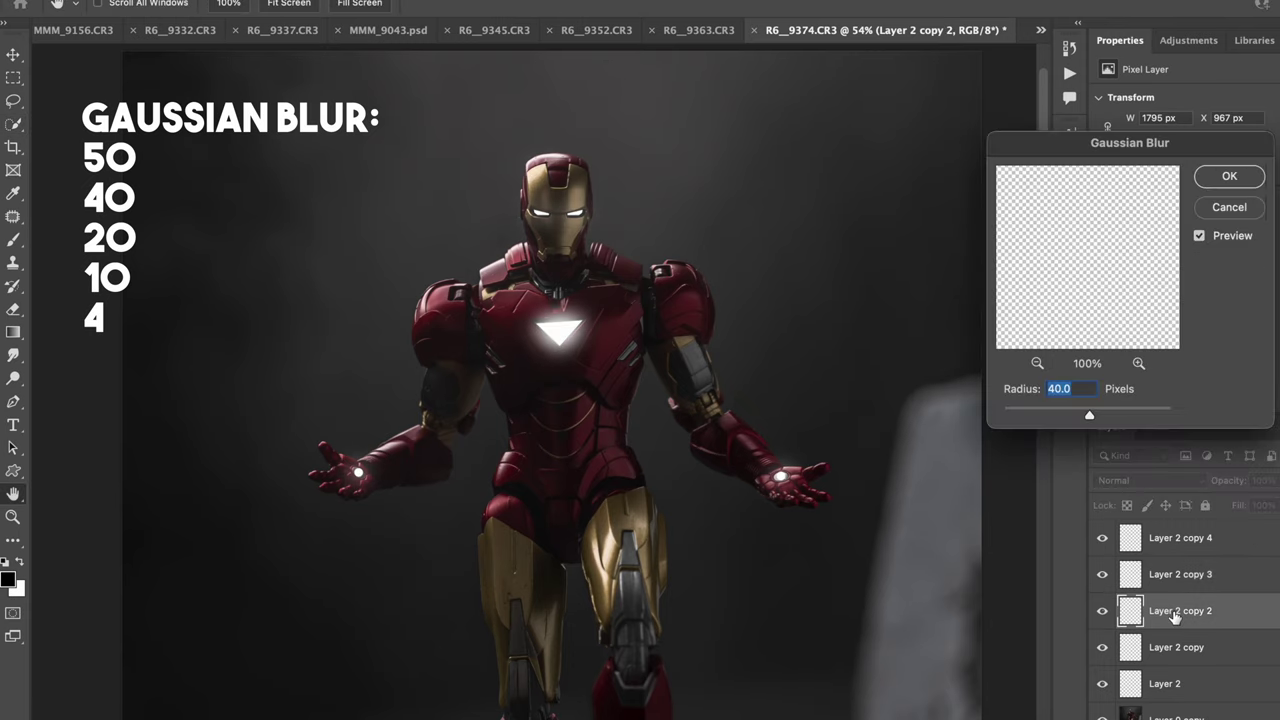
text(20)
key(Return)
key(w)
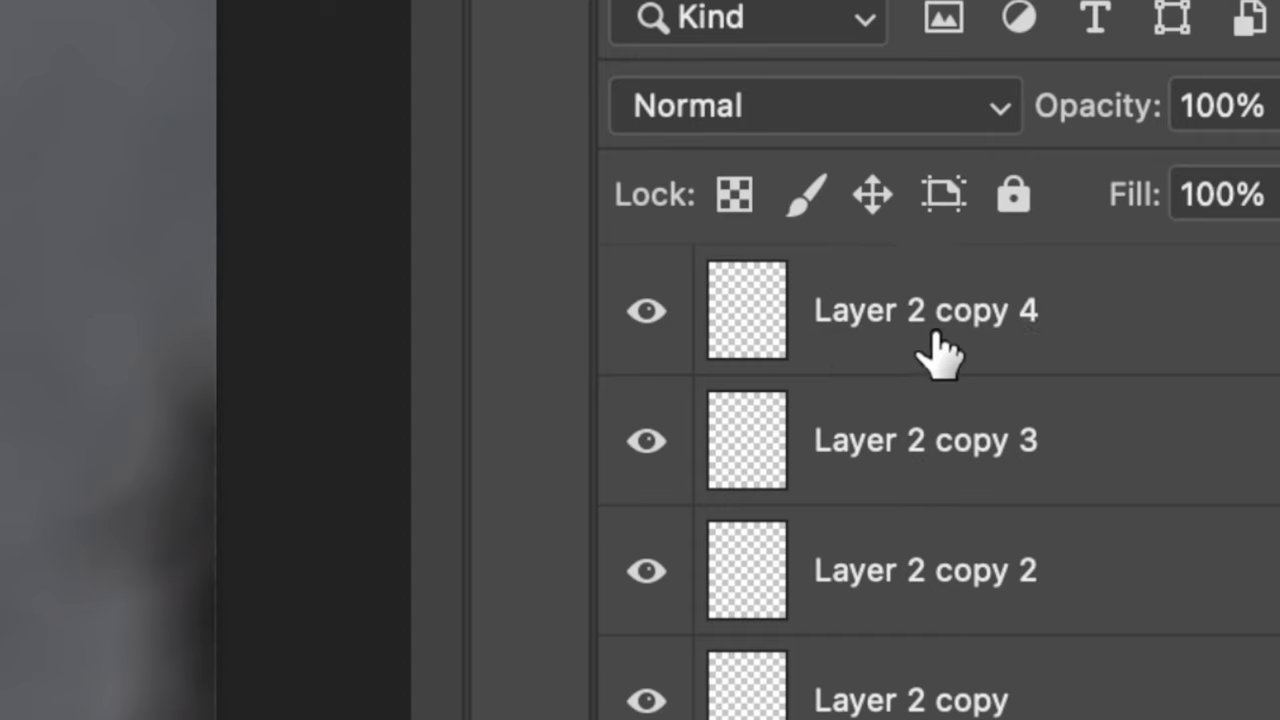
Step: Merge Layer 2 copy 4, copy 3 and copy 2 into one layer and set its blend mode to Screen
click(1184, 543)
shift+click(903, 596)
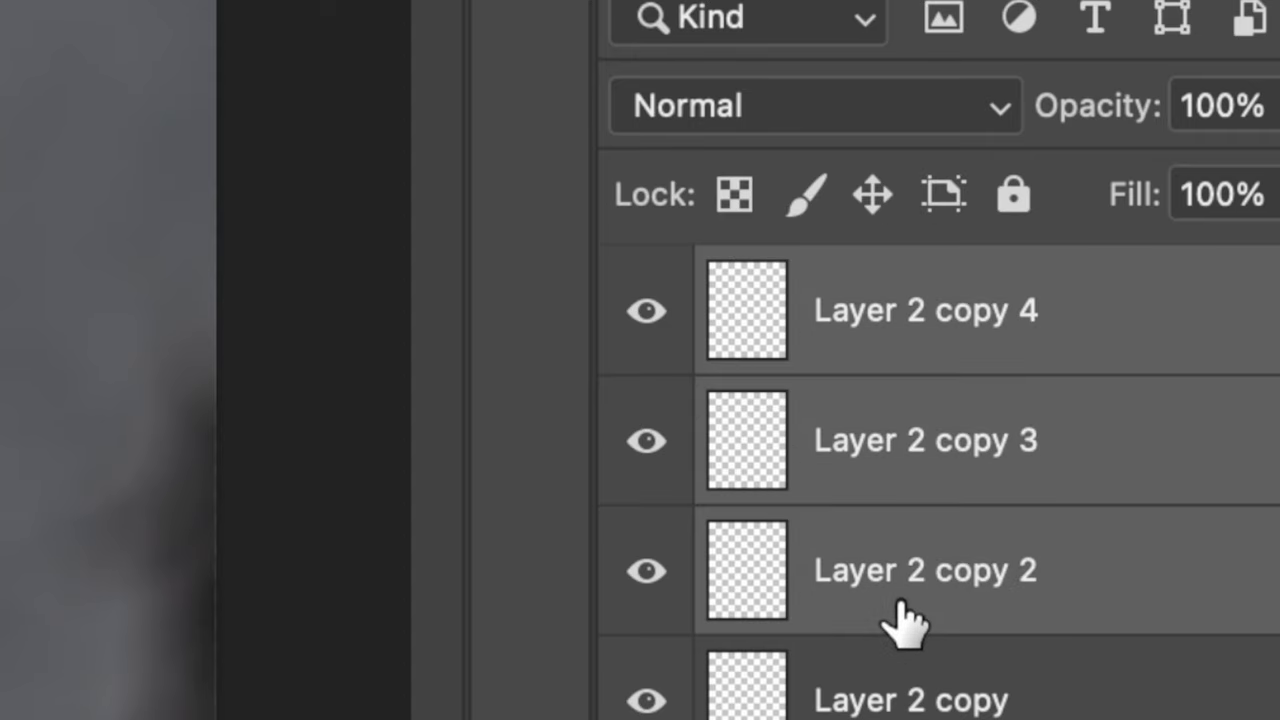
key(super+e)
click(790, 110)
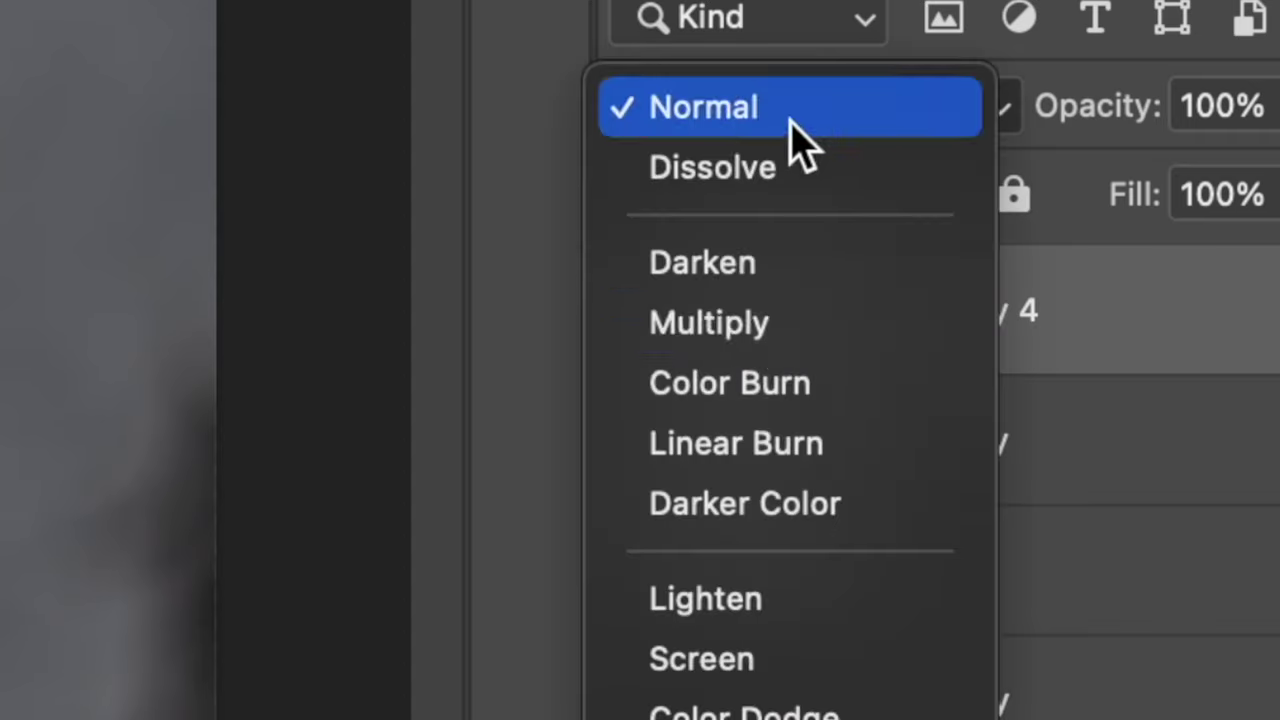
click(749, 660)
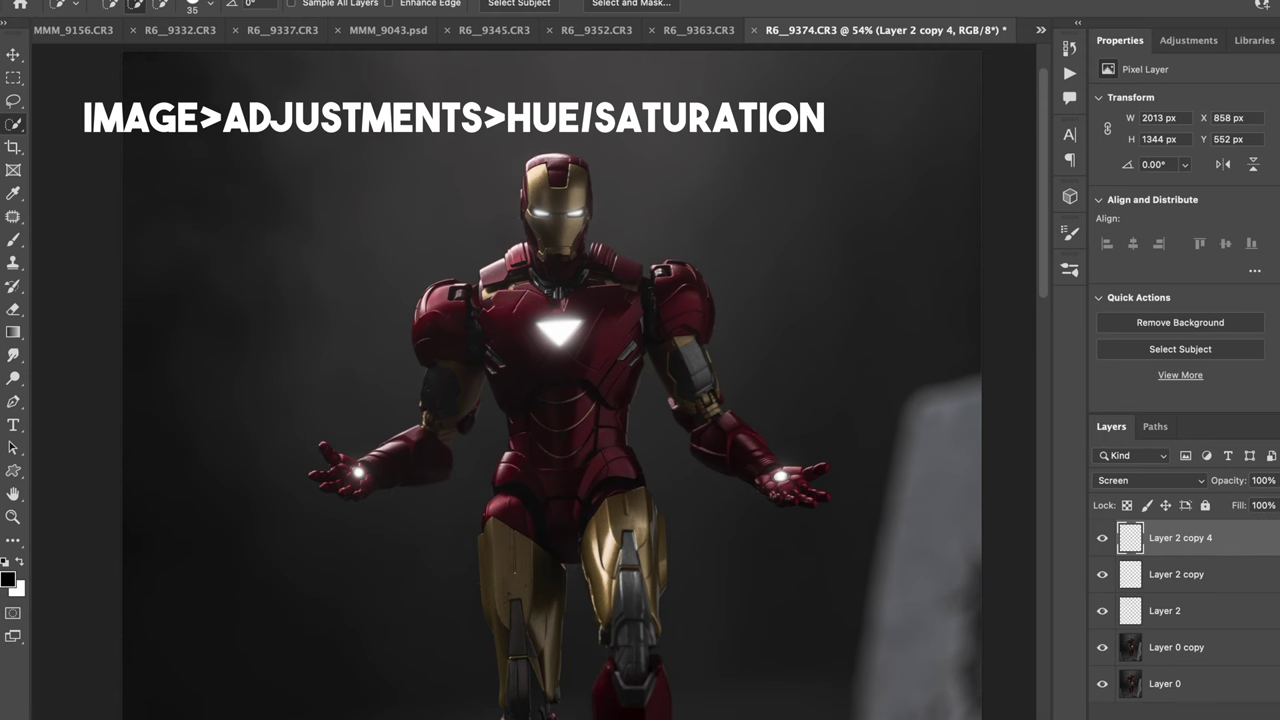
Step: Colorize Layer 2 copy 4 with Hue/Saturation, using a cyan hue around 175, saturation 49 and lightness -39
click(210, 2)
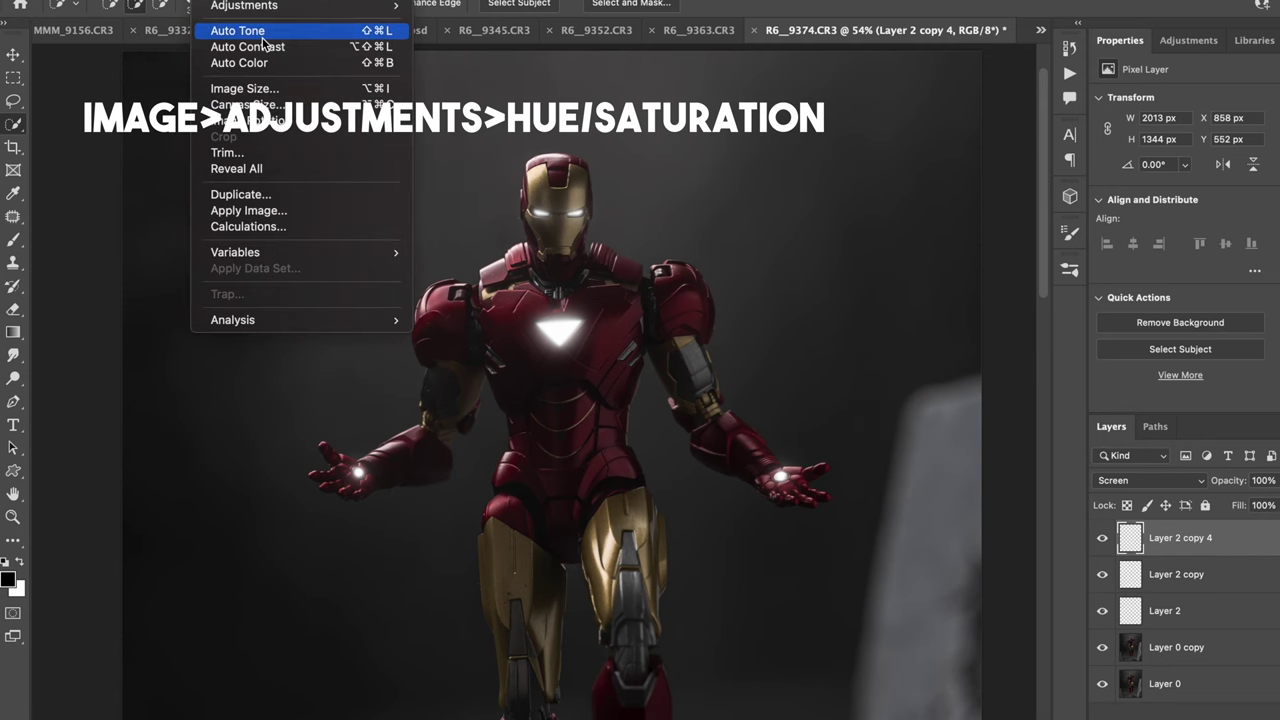
mouse_move(244, 6)
click(474, 95)
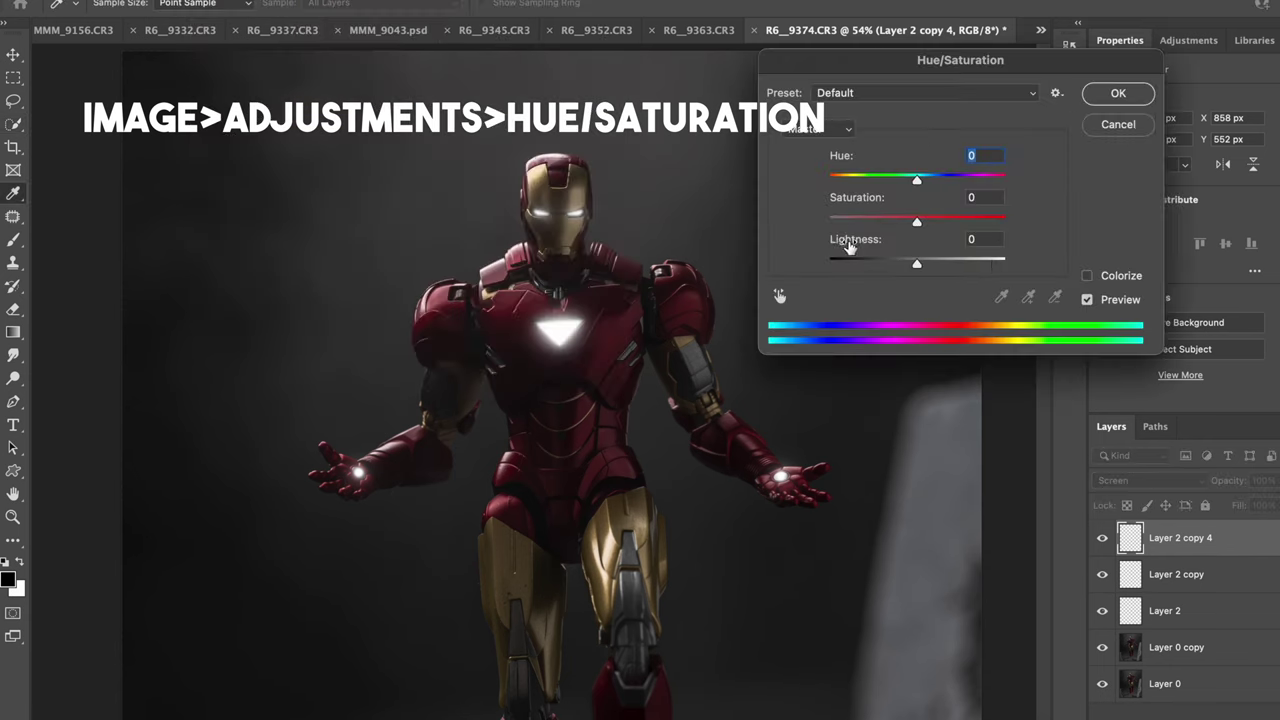
click(1087, 276)
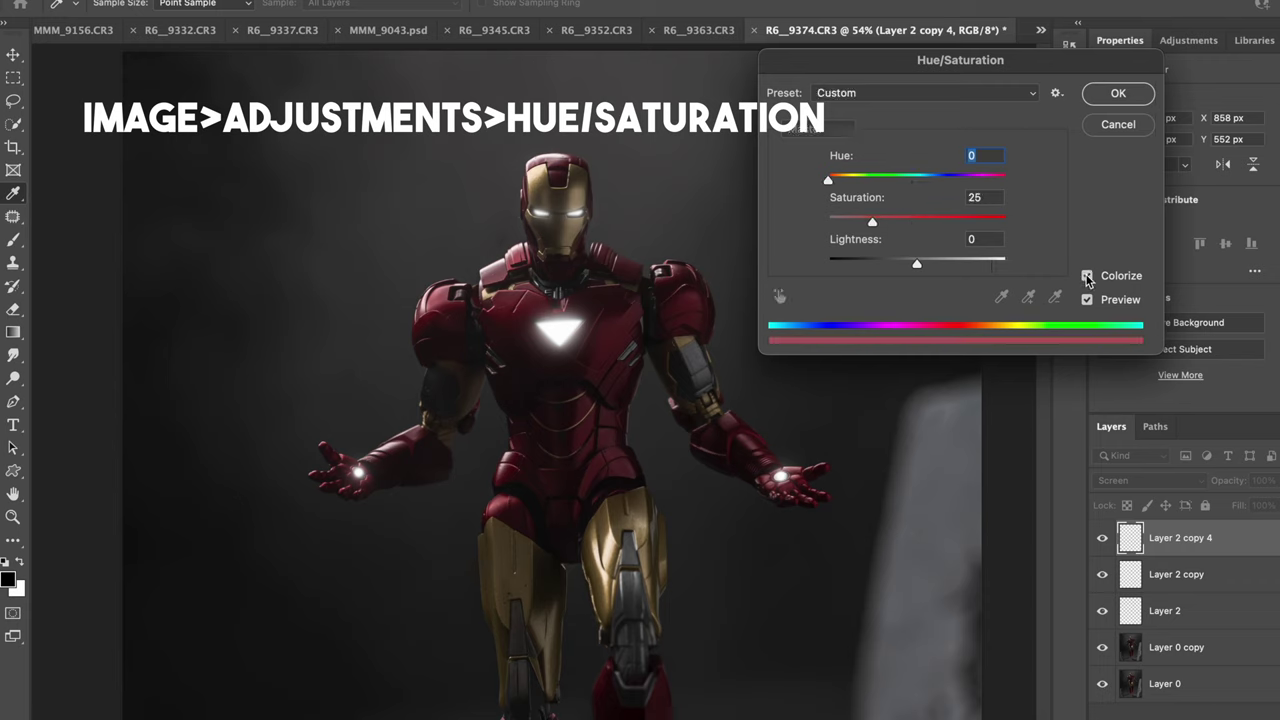
click(917, 178)
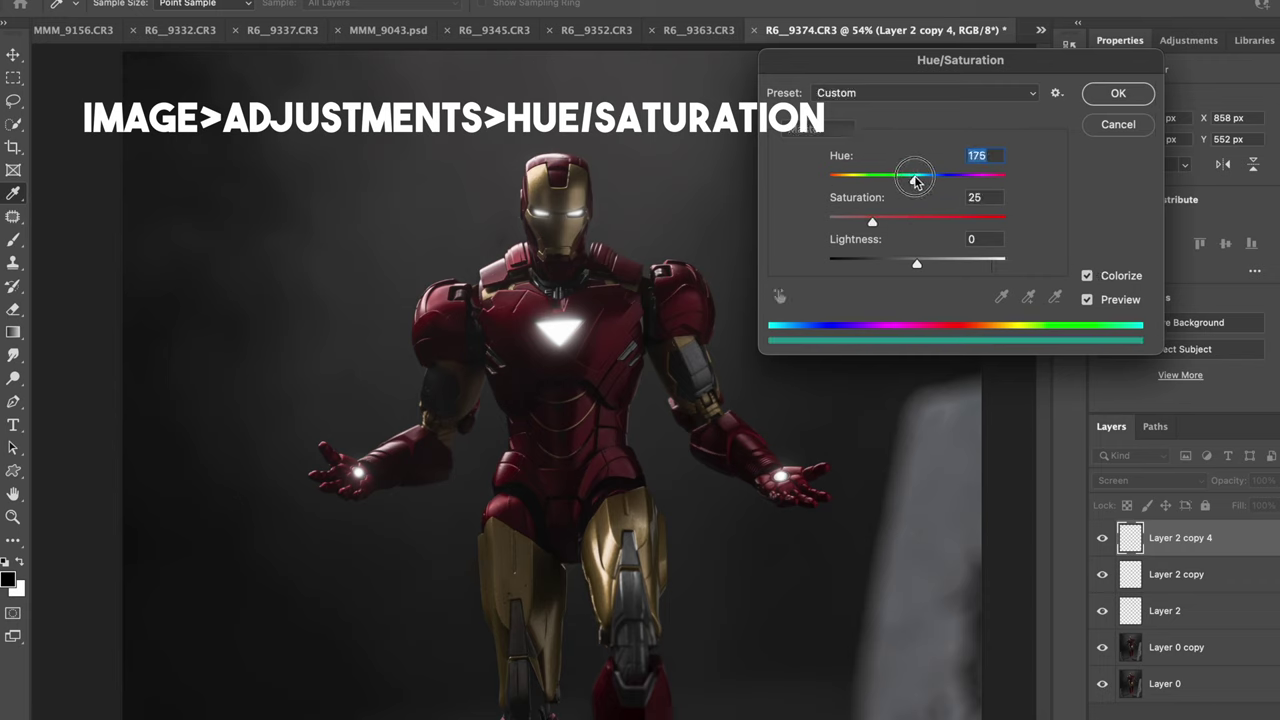
drag(900, 218, 1010, 220)
drag(917, 263, 884, 264)
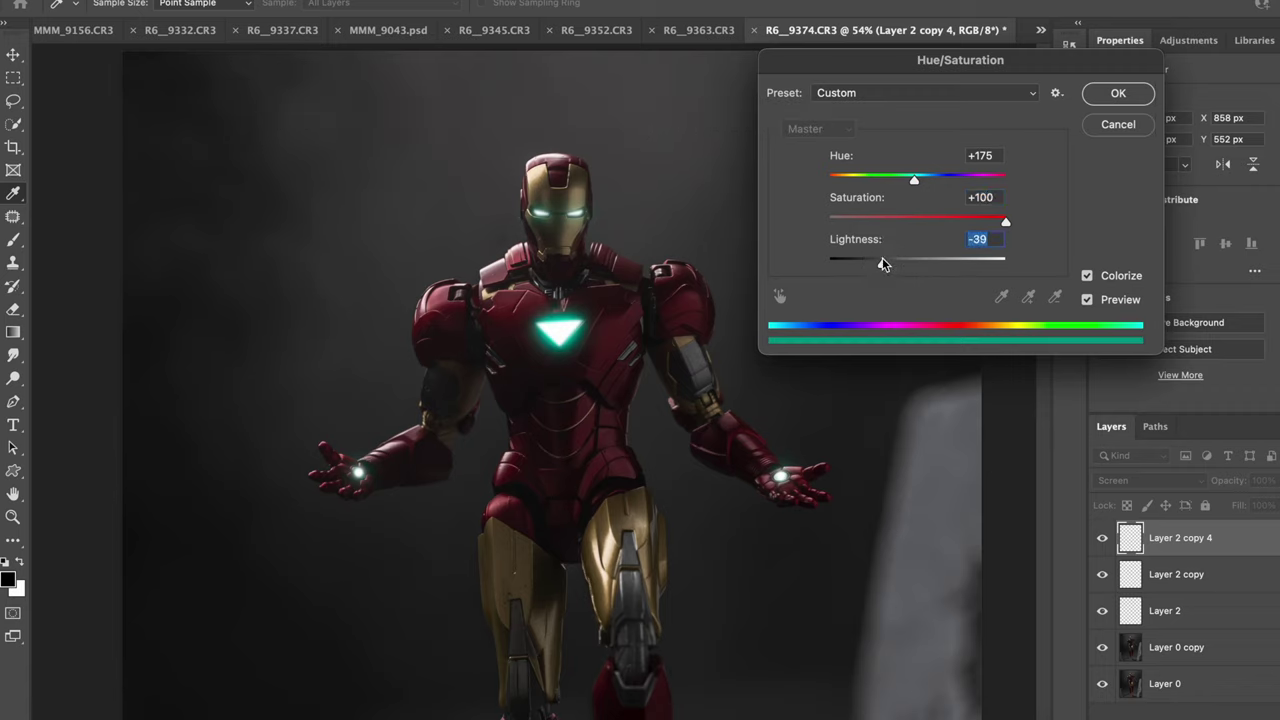
click(953, 220)
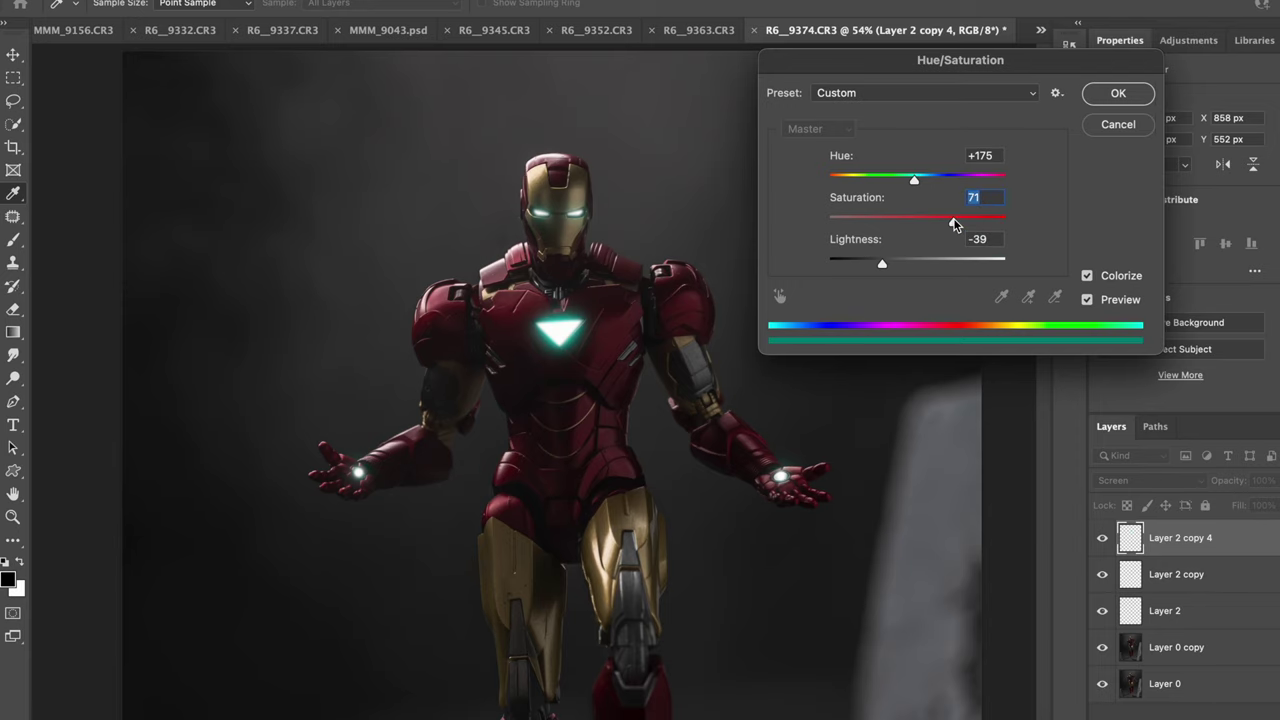
drag(953, 223, 921, 224)
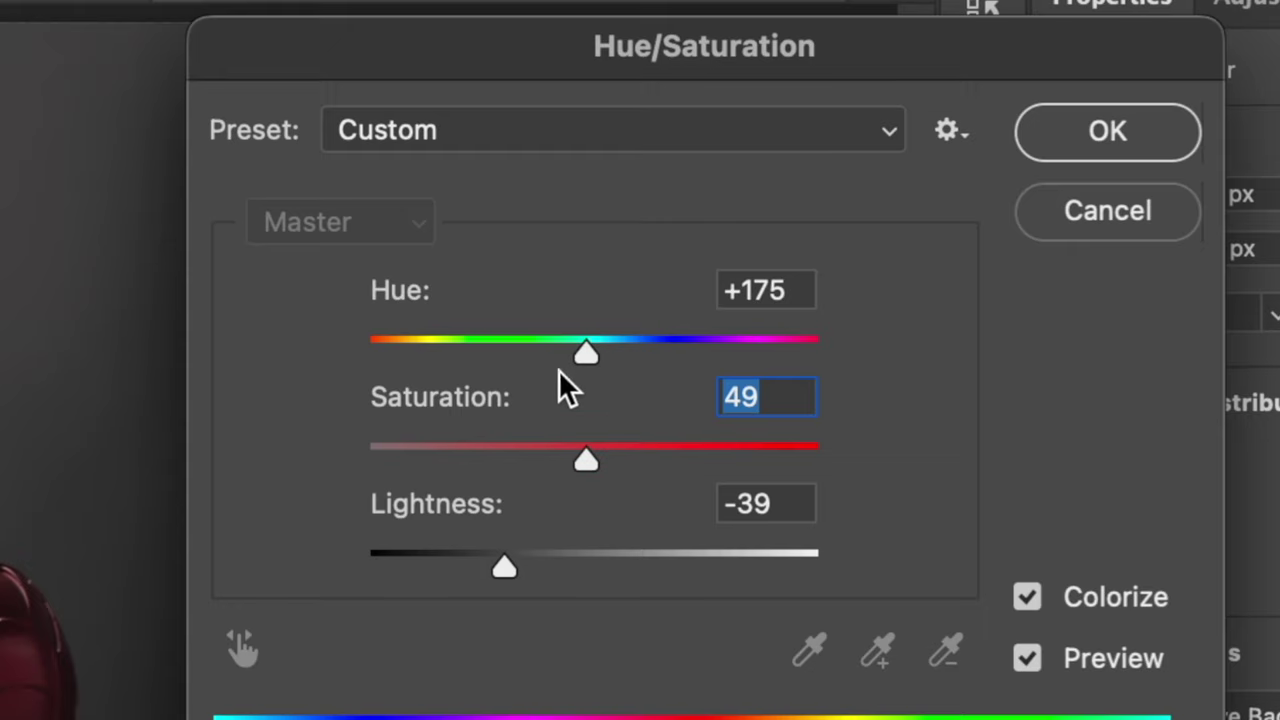
drag(587, 348, 581, 348)
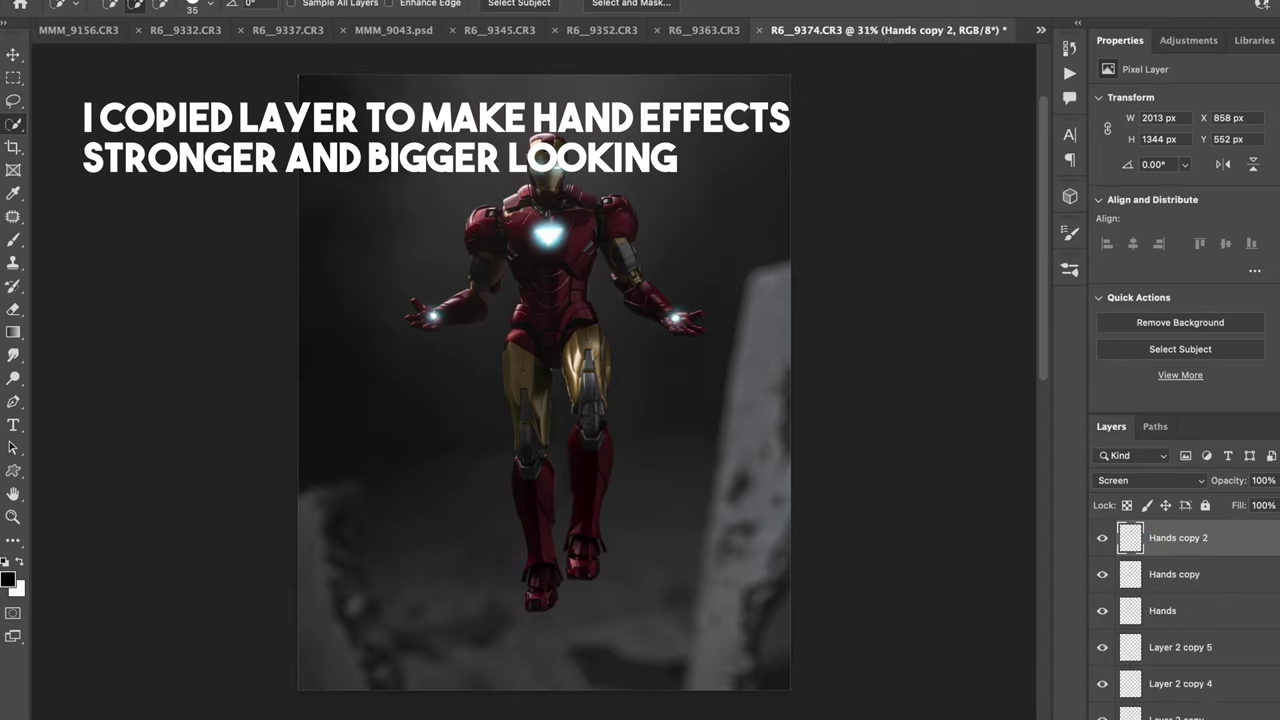
Step: Ready the Eraser on the Hands copy layer, and brush soft mist beside the figure
key(e)
click(1150, 574)
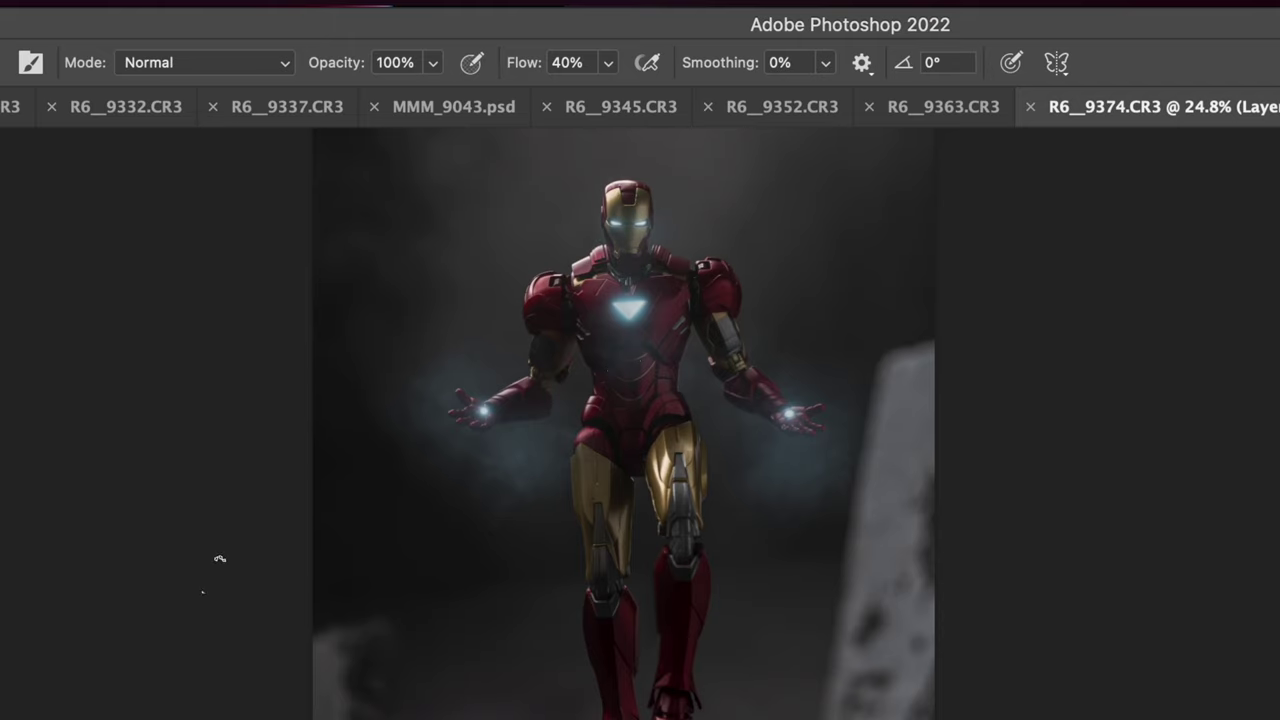
drag(513, 287, 474, 279)
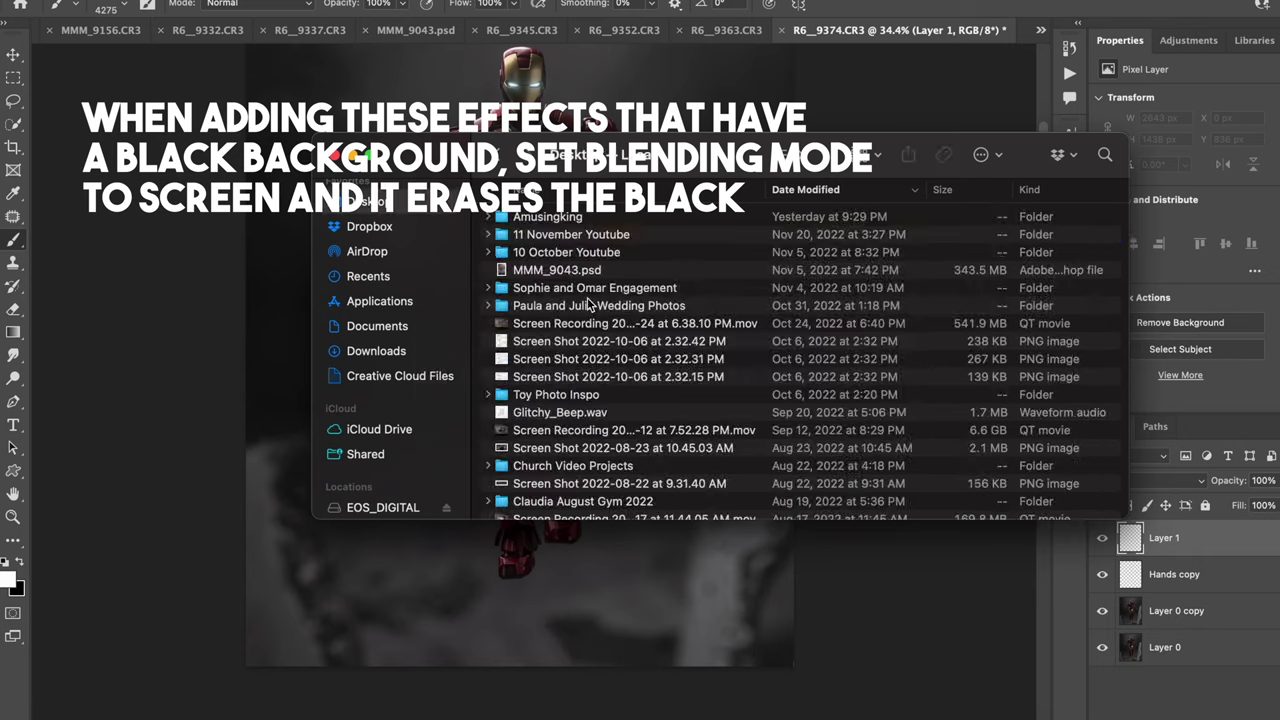
Step: Place muzzle left_right.jpg from the effects and overlays folder into the image and set its blend mode to Screen
scroll(541, 478, down, 5)
double_click(557, 320)
double_click(557, 269)
scroll(566, 414, down, 5)
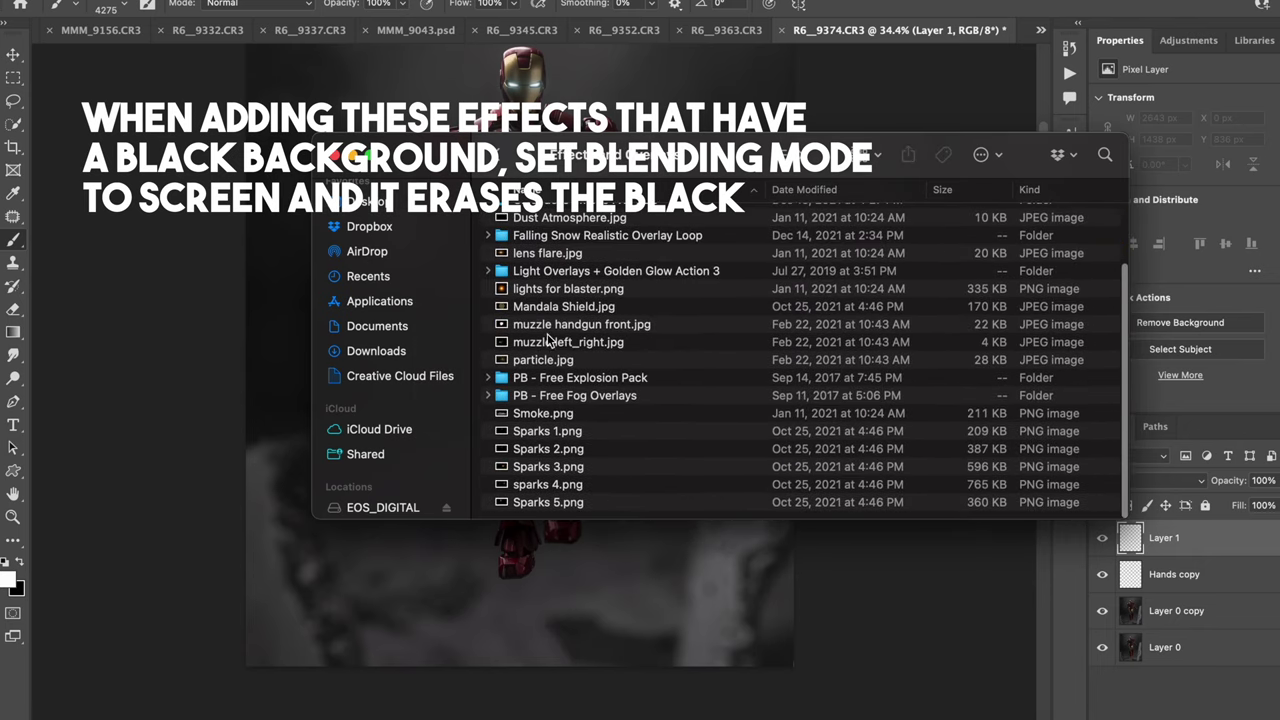
click(549, 342)
key(space)
key(space)
drag(549, 342, 546, 399)
click(1148, 481)
click(1120, 655)
Step: Rotate the muzzle flash about 90° so it fires downward and position it under the figure's lower foot
key(super+t)
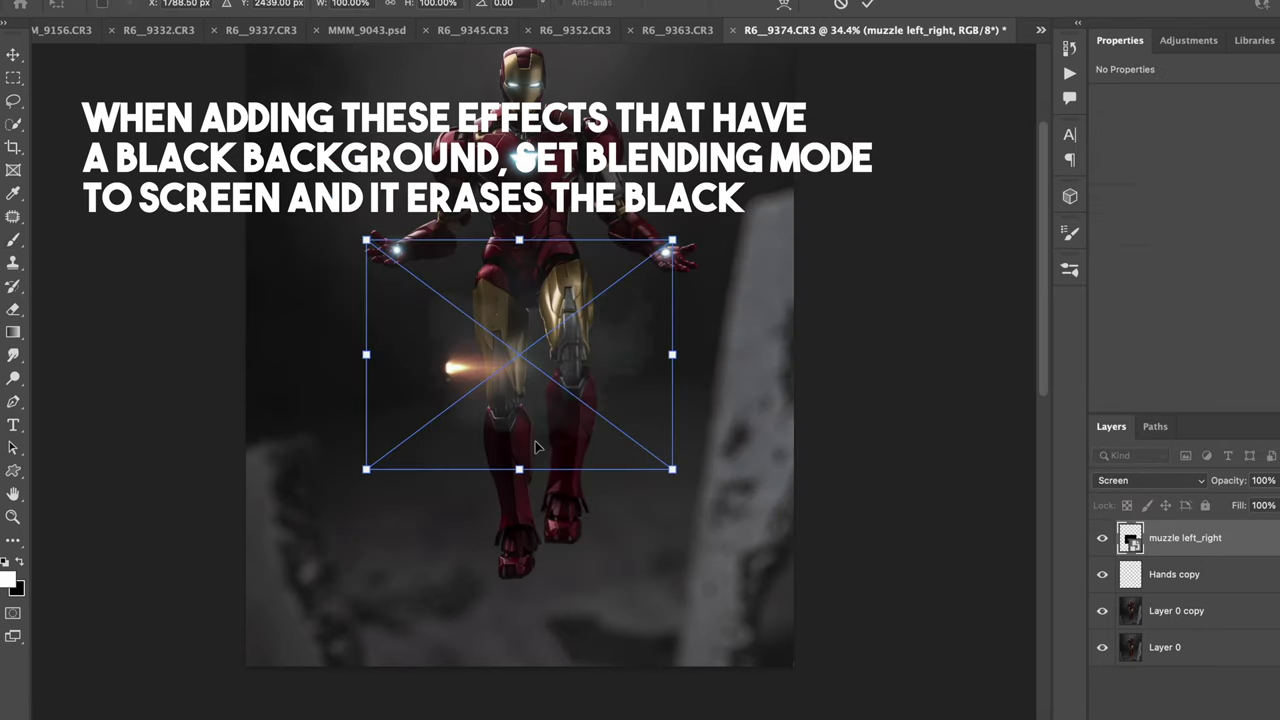
drag(690, 498, 175, 645)
drag(525, 638, 575, 635)
drag(503, 294, 515, 559)
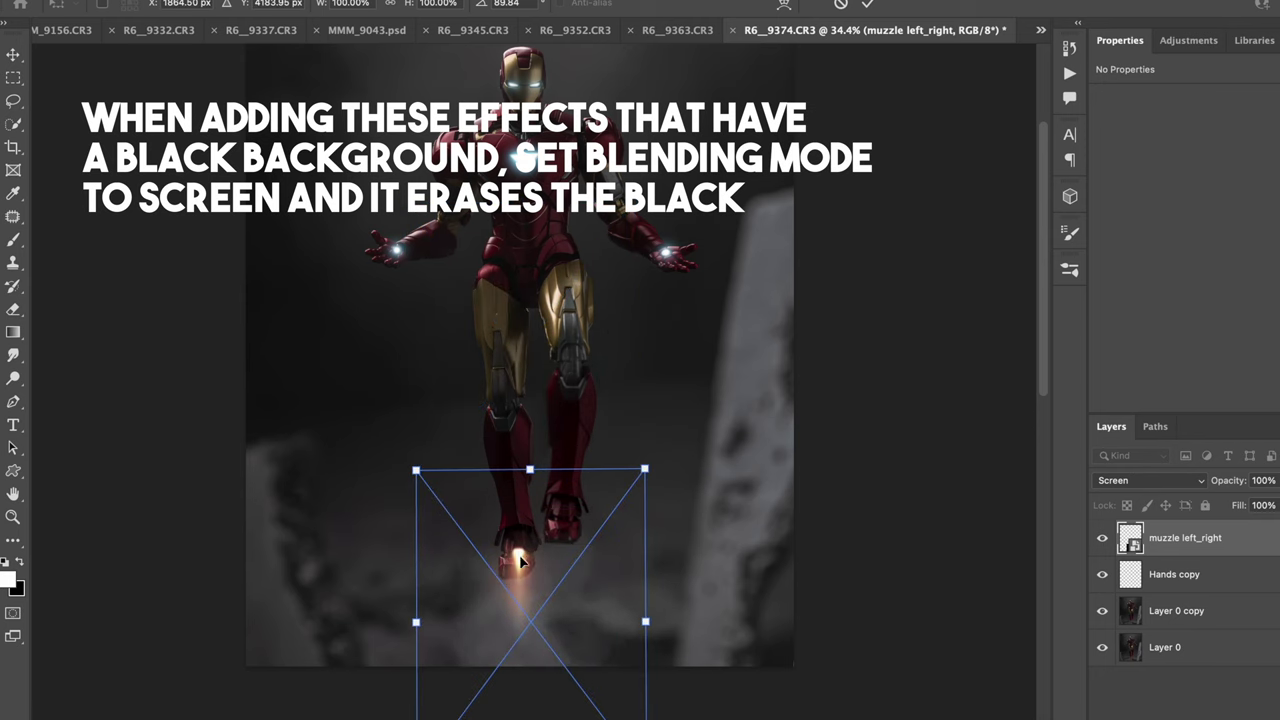
key(Return)
Step: Apply Levels to the muzzle left_right layer, raising the black input level to hide its background
click(212, 2)
mouse_move(244, 6)
click(459, 26)
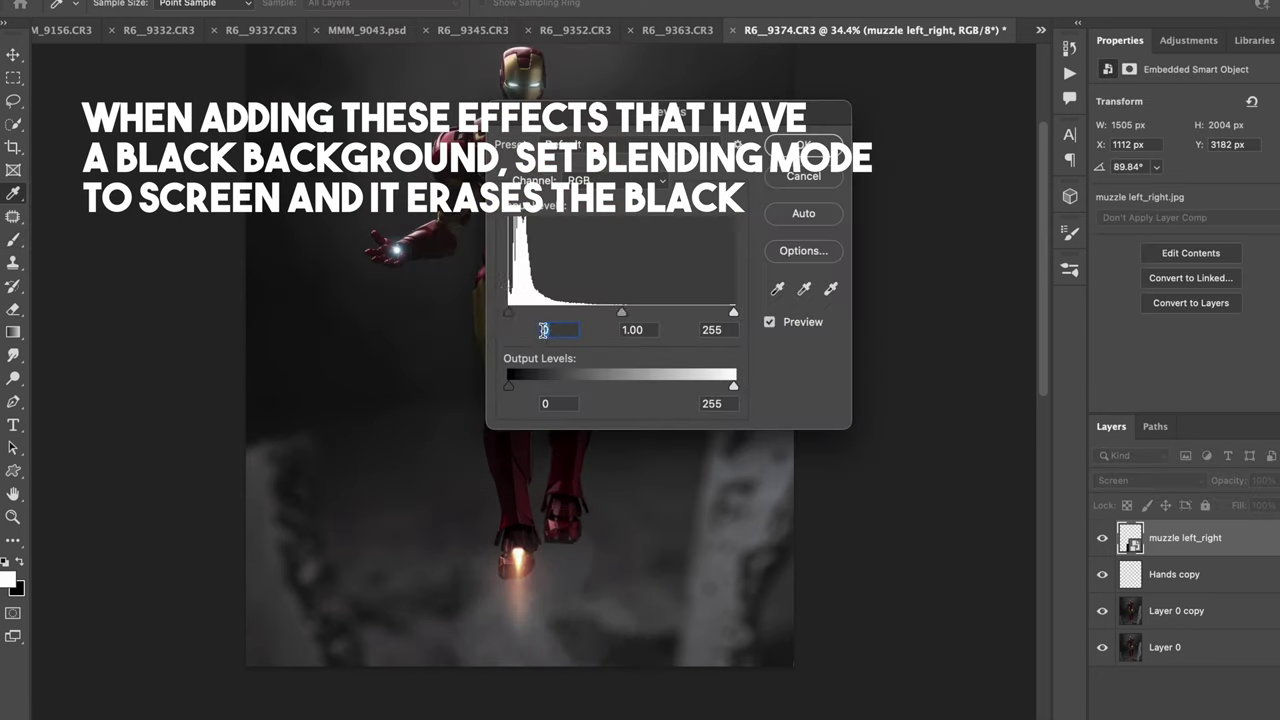
mouse_move(508, 312)
mouse_down()
mouse_move(543, 313)
mouse_move(516, 314)
mouse_move(527, 313)
mouse_up()
click(803, 145)
Step: Duplicate the muzzle left_right layer and move the copy under the figure's other foot
key(super+t)
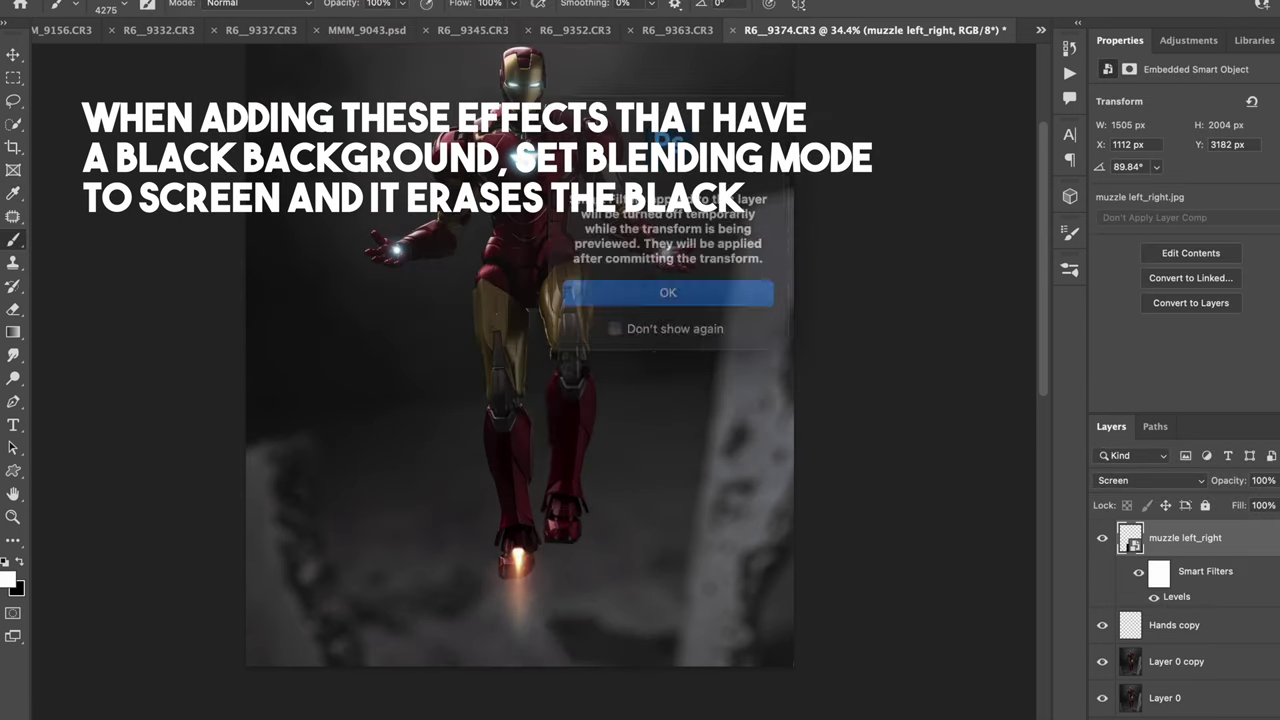
key(Escape)
key(super+j)
key(super+t)
click(668, 290)
drag(521, 579, 568, 547)
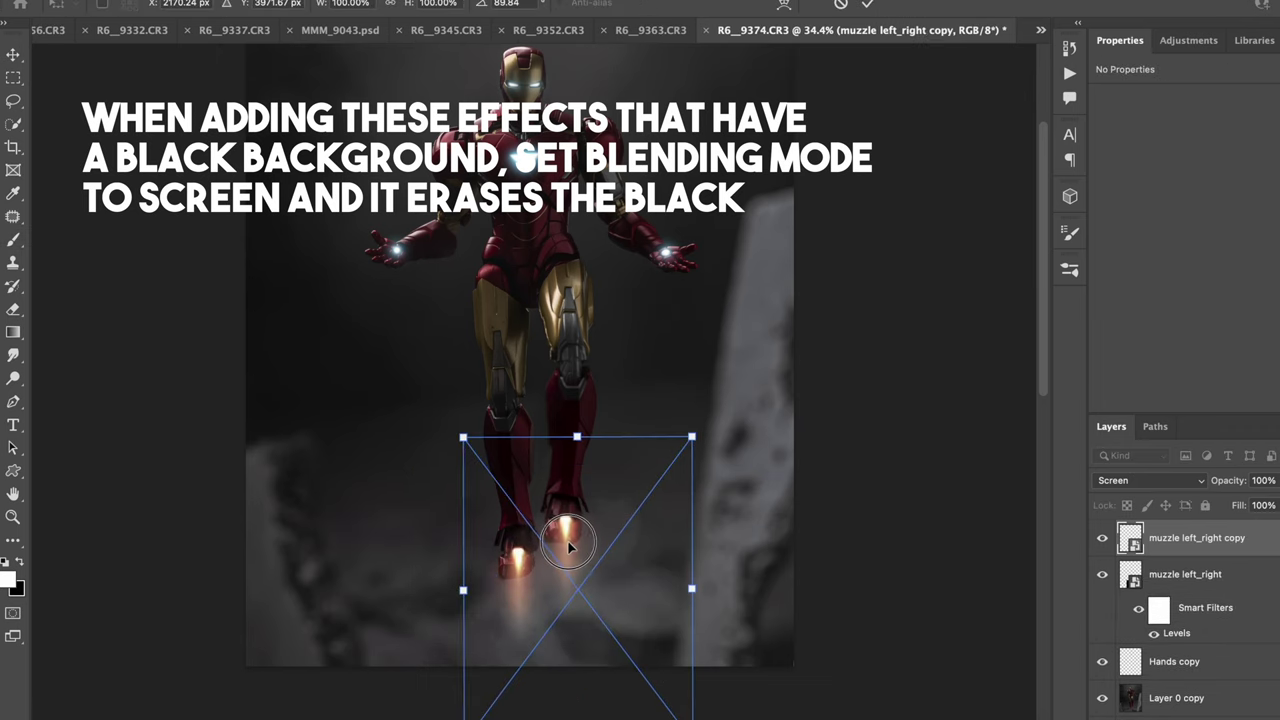
key(Return)
Step: Rasterize the muzzle left_right copy layer and set the soft round eraser's size to 70 px
key(b)
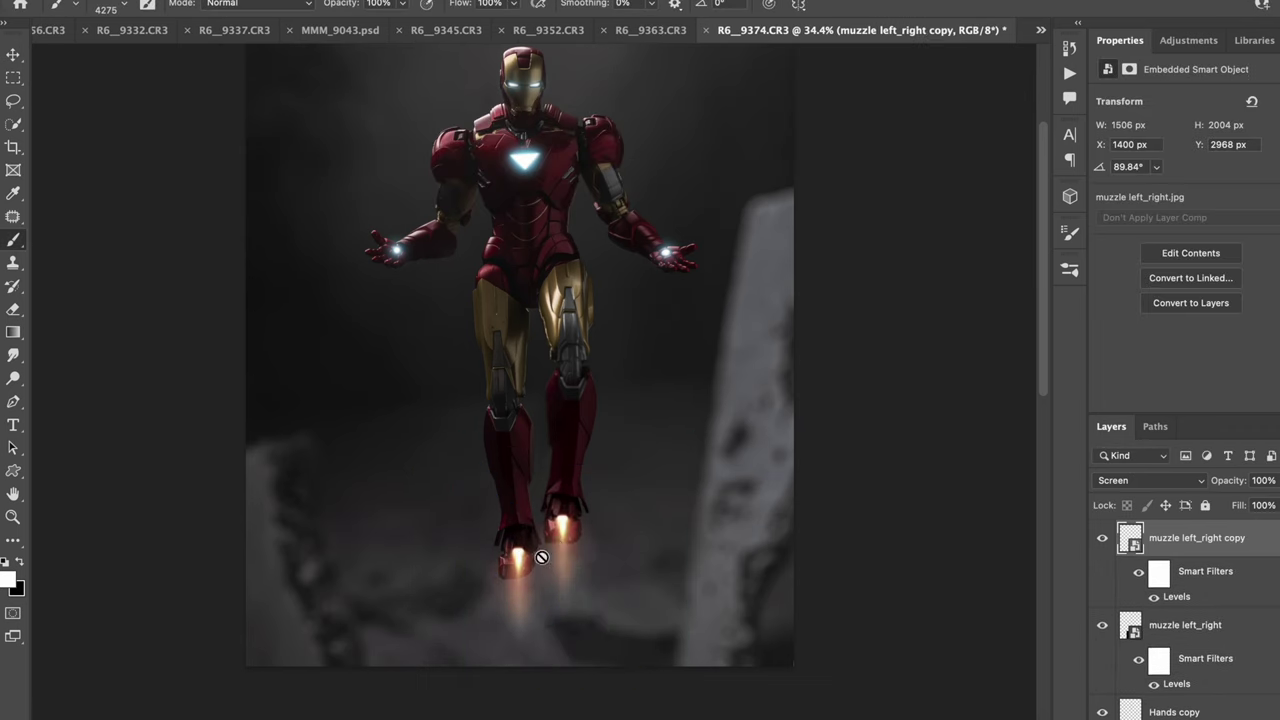
scroll(541, 557, up, 4)
key(e)
click(589, 414)
key(Return)
key(bracketleft)
key(bracketleft)
key(bracketleft)
key(bracketleft)
key(bracketleft)
click(110, 7)
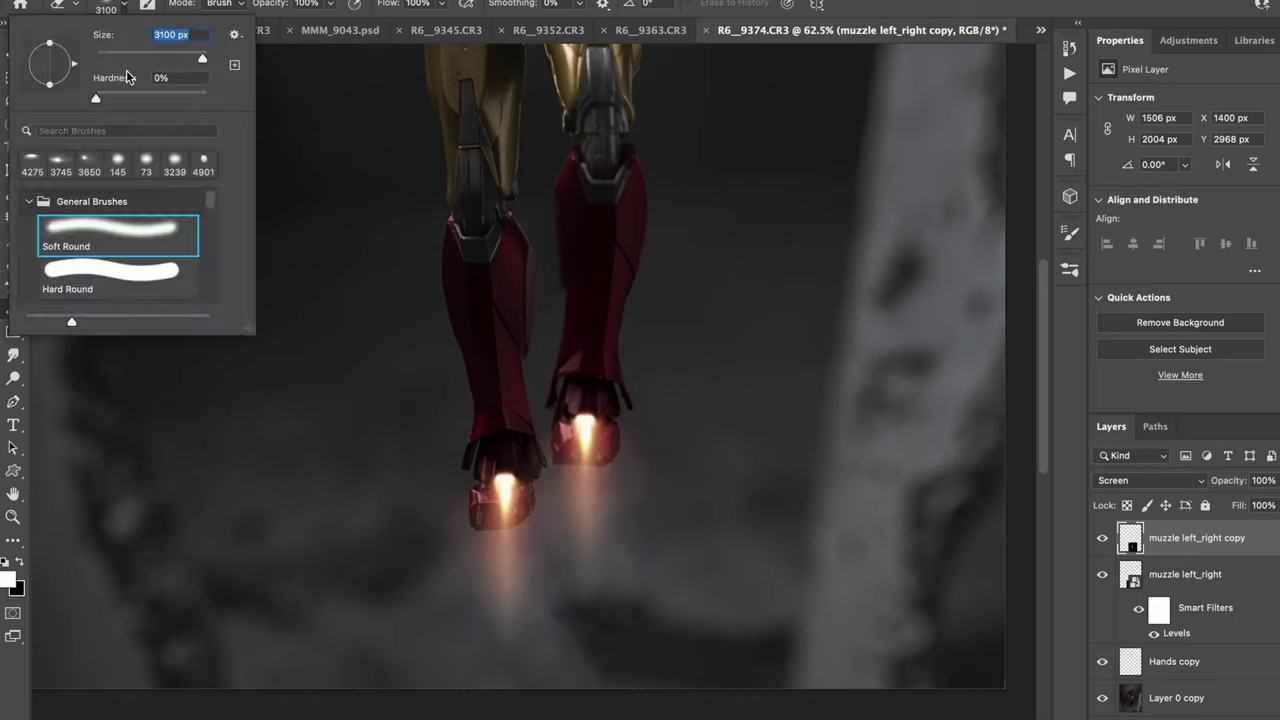
text(70)
key(Return)
Step: Erase the flames overlapping both boots on the muzzle left_right copy and the rasterized muzzle left_right layer
mouse_move(554, 403)
mouse_down()
mouse_move(596, 413)
mouse_move(560, 435)
mouse_move(596, 443)
mouse_up()
click(1138, 572)
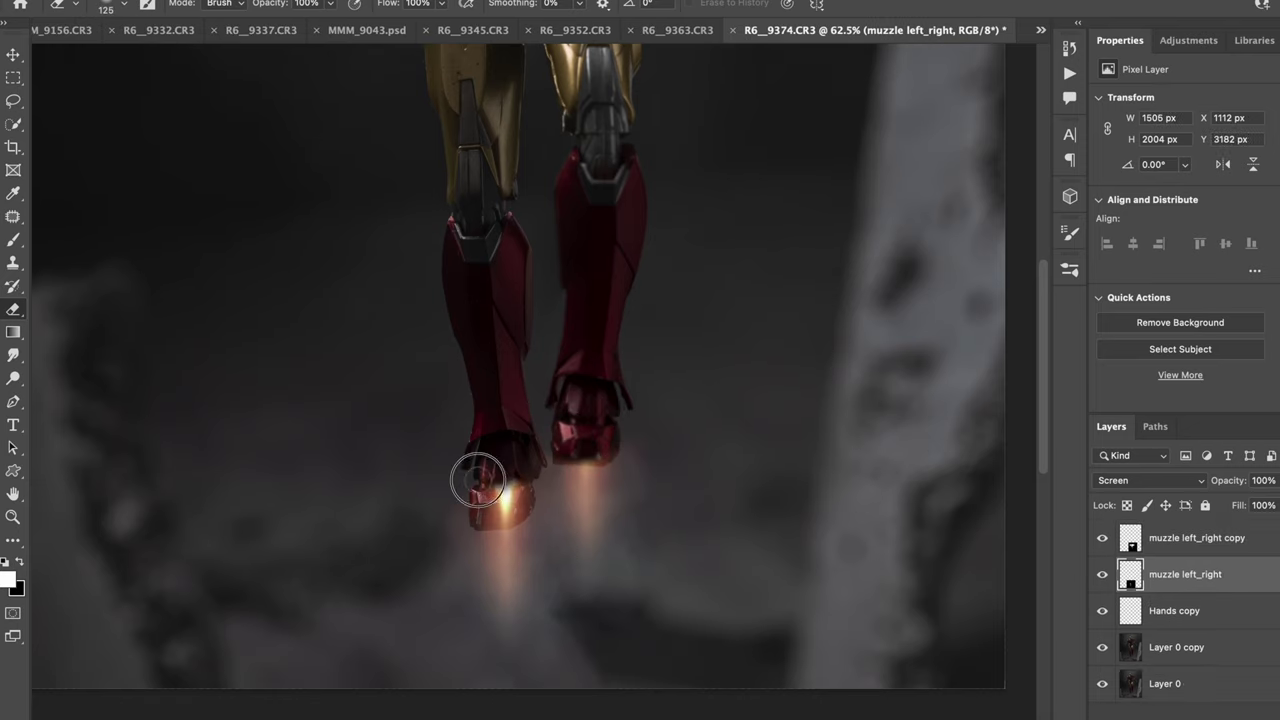
drag(480, 474, 505, 498)
scroll(505, 498, down, 3)
scroll(533, 414, down, 3)
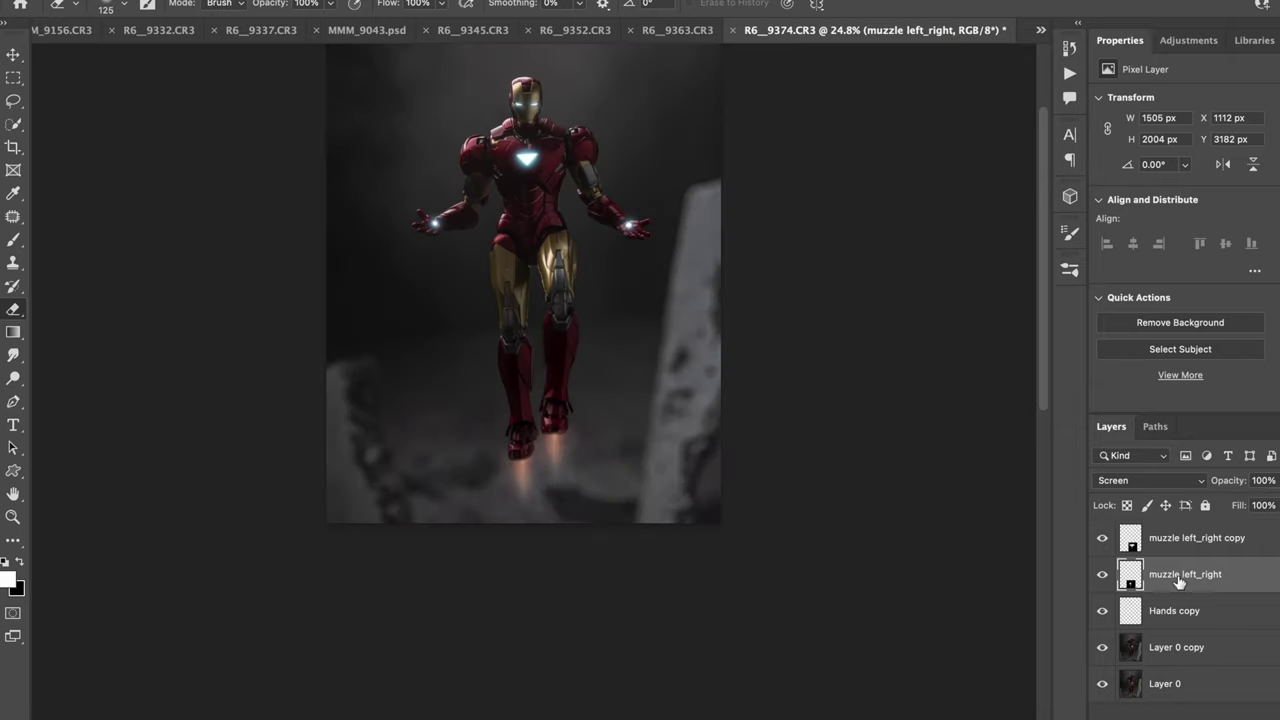
Step: Duplicate both flame layers, merge all four flame layers into one and set its blend mode to Screen
key(super+j)
click(1171, 537)
key(super+j)
shift+click(1177, 649)
key(super+e)
click(1148, 480)
click(1108, 632)
Step: Apply a Gaussian Blur with a reduced radius to the merged flame layer
click(410, 2)
mouse_move(454, 184)
click(714, 249)
drag(1040, 414, 1018, 414)
key(Return)
Step: Create a new blank layer above the merged flames and ready the Brush for painting
key(super+shift+alt+n)
key(b)
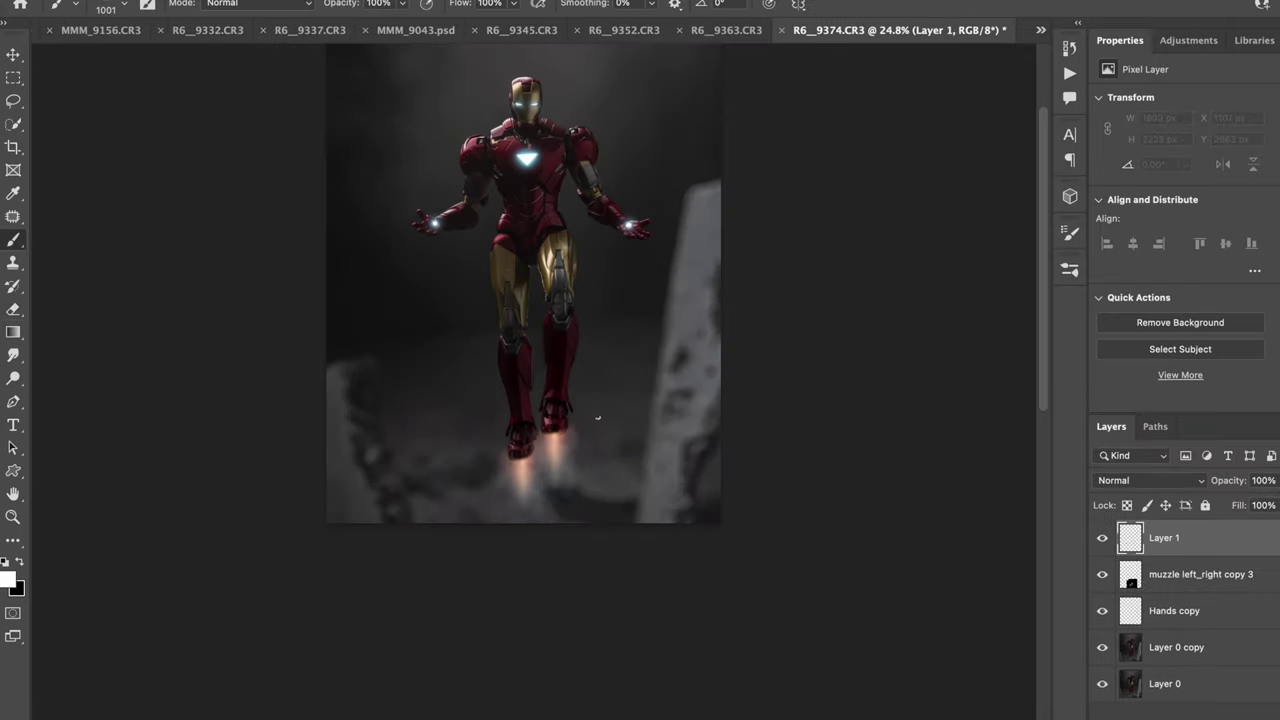